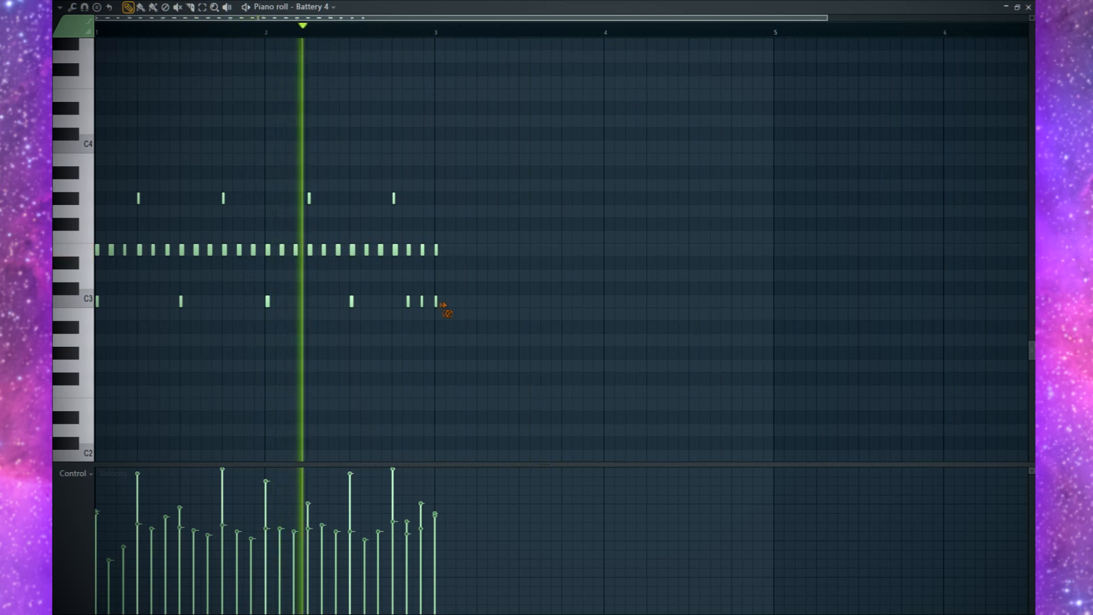
Delete the extra notes at the start of bar 3 in the Battery 4 pattern and close the piano roll.
{"action": "right_click", "coordinate": [437, 250]}
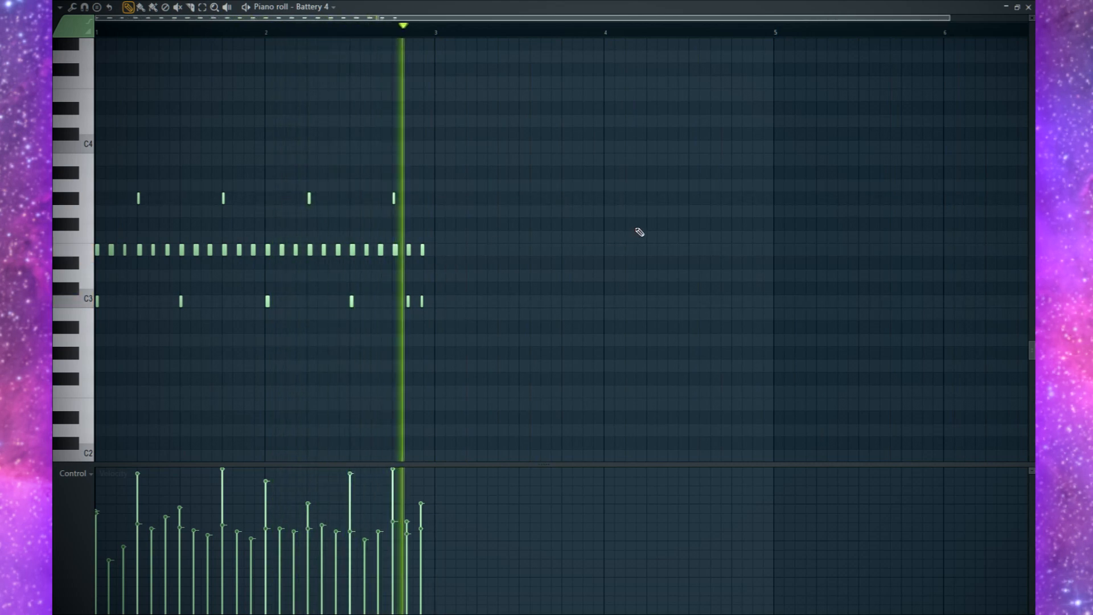
{"action": "key", "text": "space"}
{"action": "left_click", "coordinate": [1027, 7]}
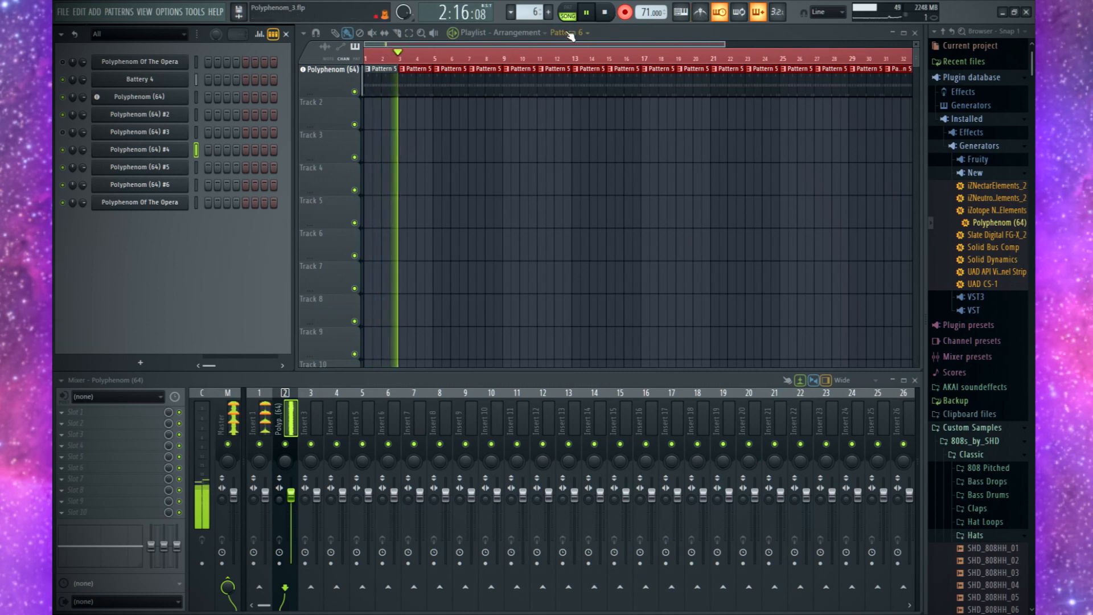
Repeat Pattern 6 along Track 2 through bar 32 and lower the Polyphenom (64) #4 channel volume to 34%.
{"action": "left_click", "coordinate": [591, 21]}
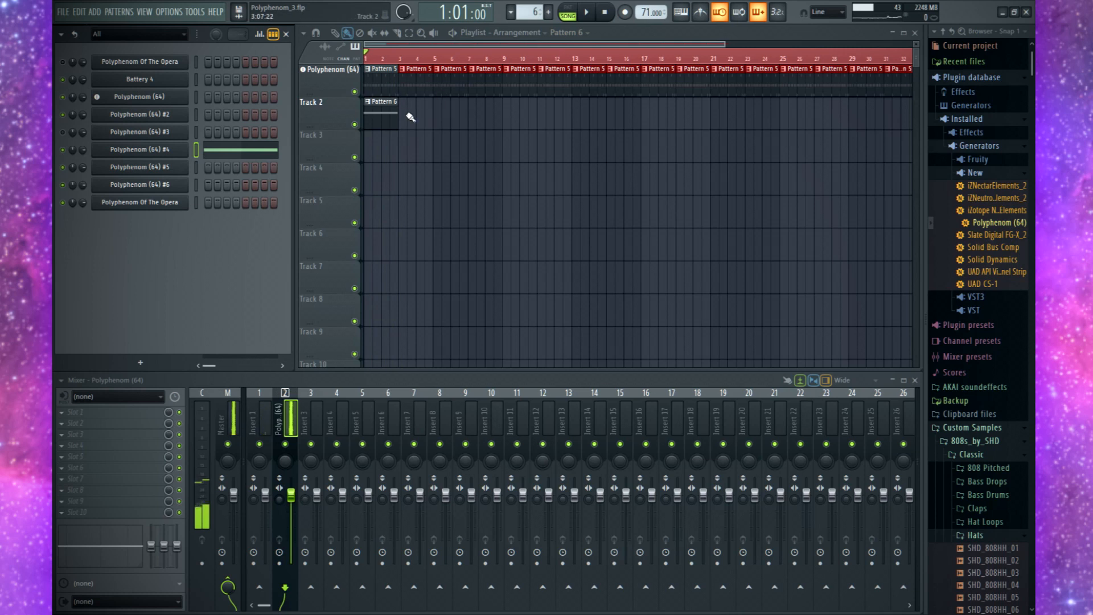
{"action": "left_click_drag", "start_coordinate": [405, 119], "coordinate": [911, 118]}
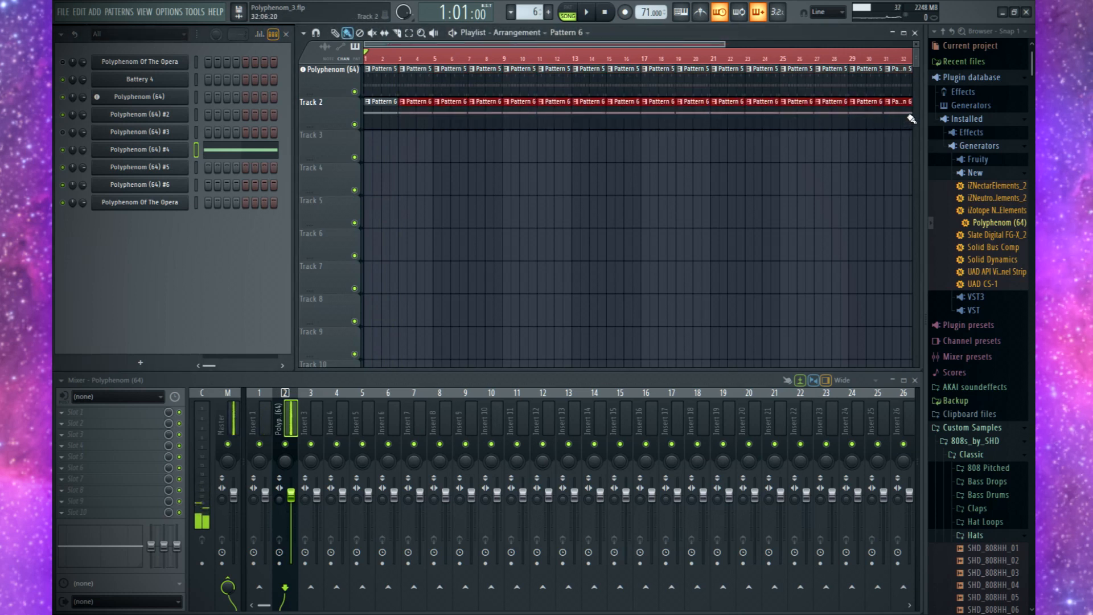
{"action": "left_click_drag", "start_coordinate": [85, 149], "coordinate": [85, 180]}
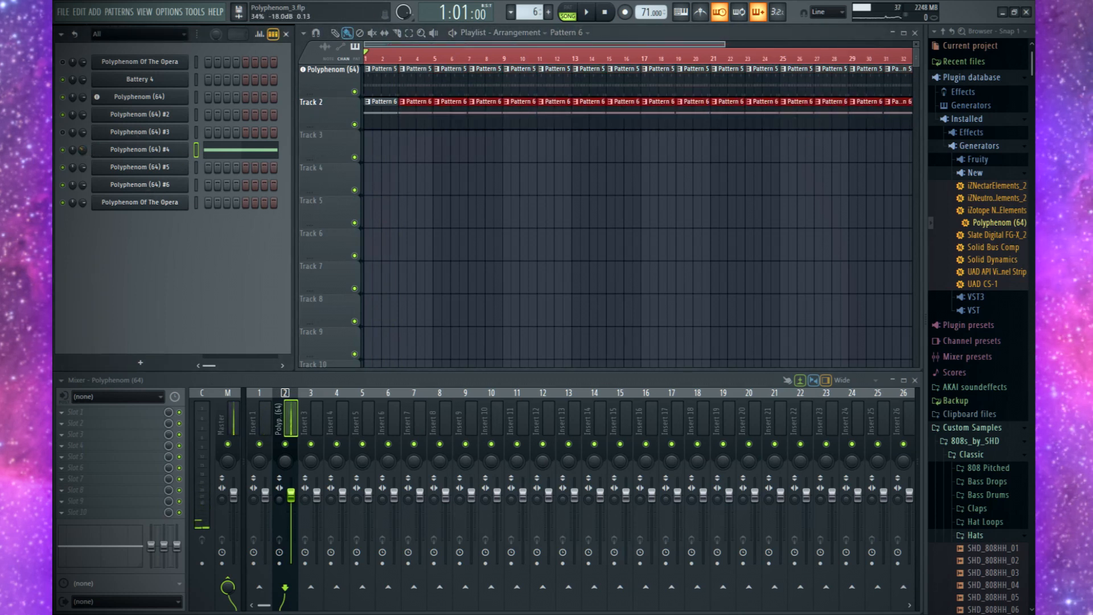
Audition the Polyphenom (64) #6 channel over the arrangement and record a part for it into Pattern 6.
{"action": "left_click", "coordinate": [221, 186]}
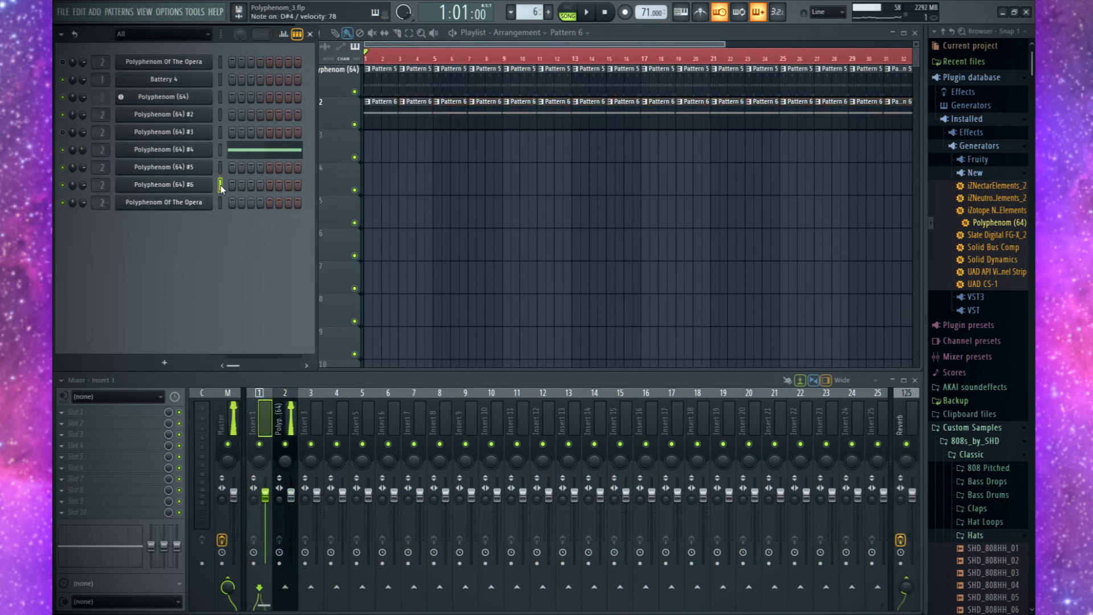
{"action": "left_click", "coordinate": [587, 12]}
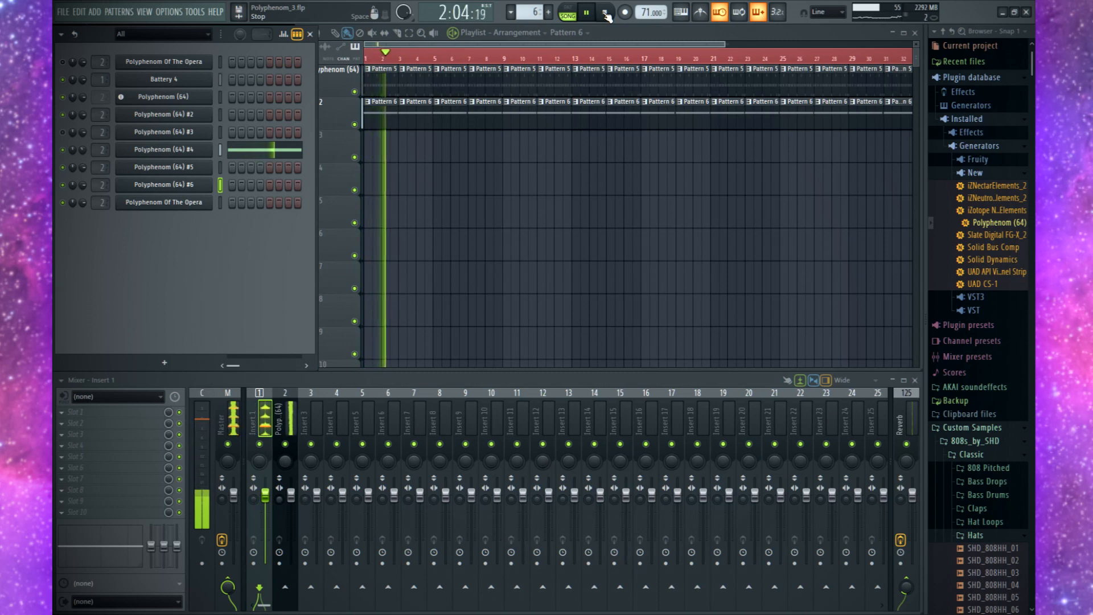
{"action": "left_click", "coordinate": [605, 14]}
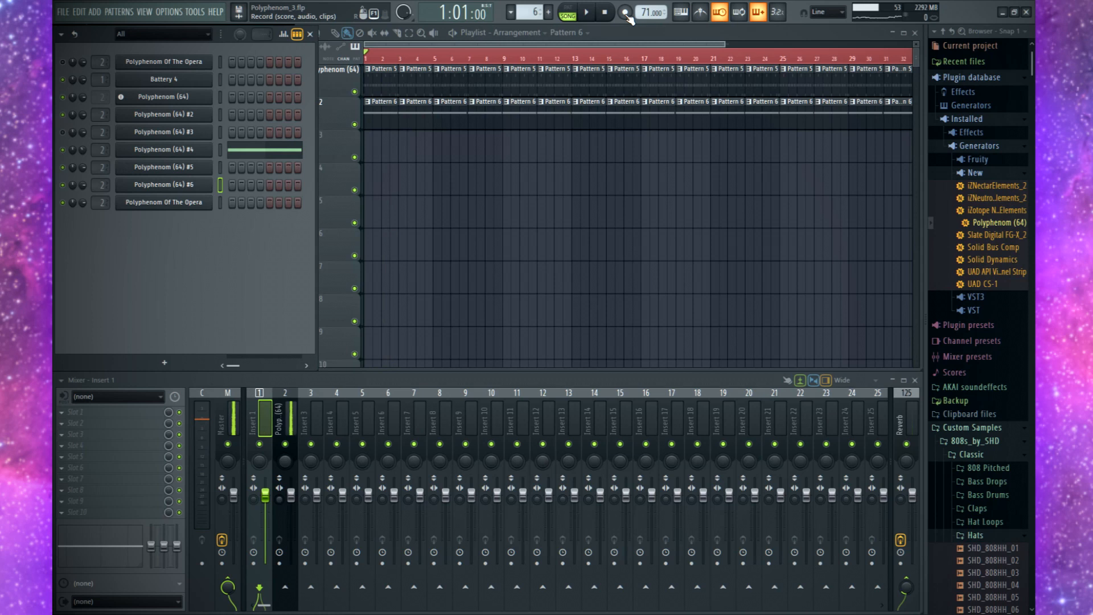
{"action": "key", "text": "space"}
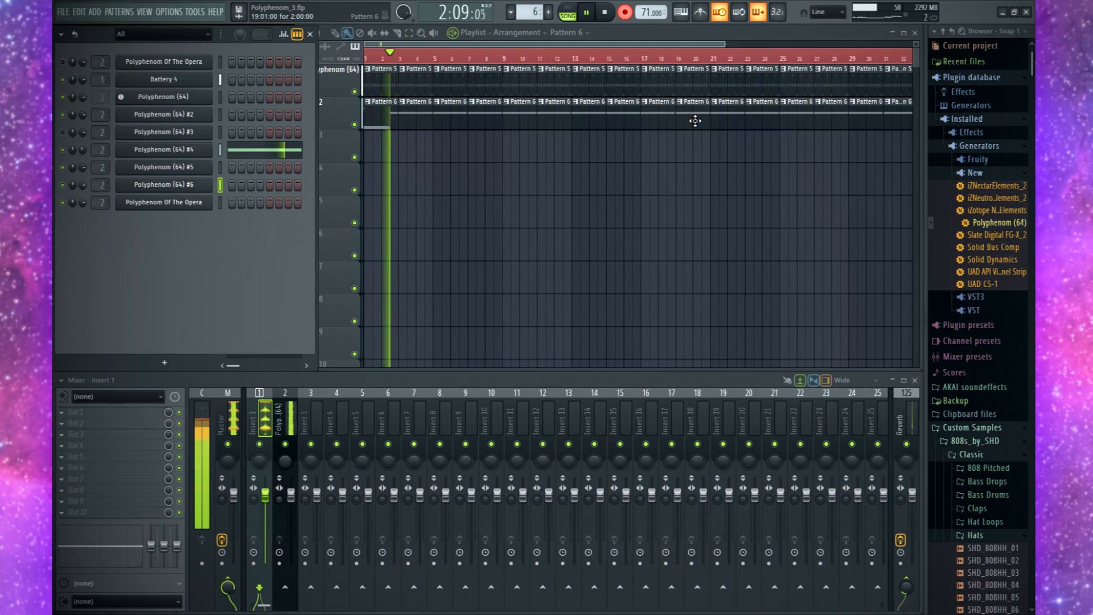
{"action": "key", "text": "space"}
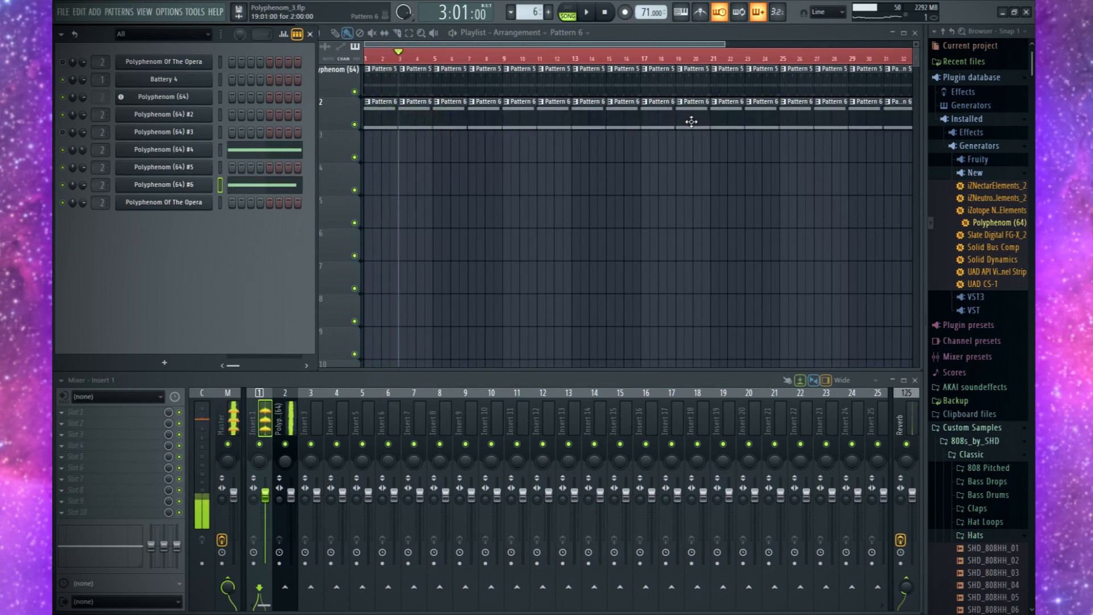
Move the recorded Polyphenom (64) #6 notes out of Pattern 6 into a new Pattern 7.
{"action": "key", "text": "ctrl+x"}
{"action": "key", "text": "F4"}
{"action": "key", "text": "Return"}
{"action": "key", "text": "ctrl+v"}
Repeat Pattern 7 along Track 3 through bar 32 and create an empty Pattern 8.
{"action": "left_click", "coordinate": [394, 153]}
{"action": "left_click_drag", "start_coordinate": [402, 153], "coordinate": [910, 157]}
{"action": "right_click", "coordinate": [905, 139]}
{"action": "left_click_drag", "start_coordinate": [900, 227], "coordinate": [479, 254]}
{"action": "left_click_drag", "start_coordinate": [726, 139], "coordinate": [540, 188]}
{"action": "right_click", "coordinate": [574, 147]}
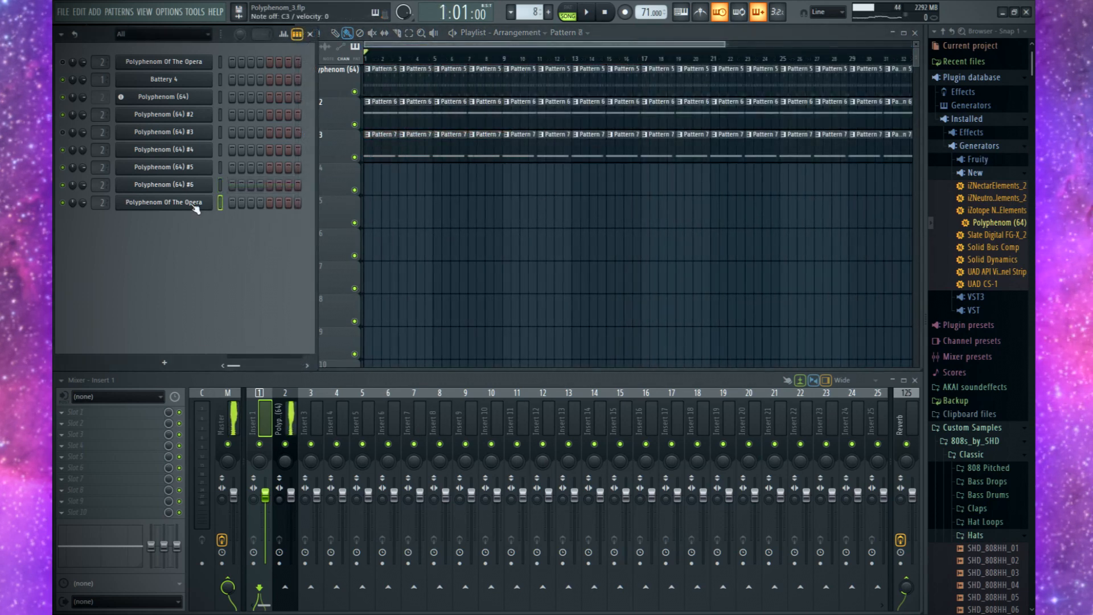
Try a short Polyphenom Of The Opera take over the arrangement and set the synth's reverb wet level to 0.26.
{"action": "left_click", "coordinate": [193, 205]}
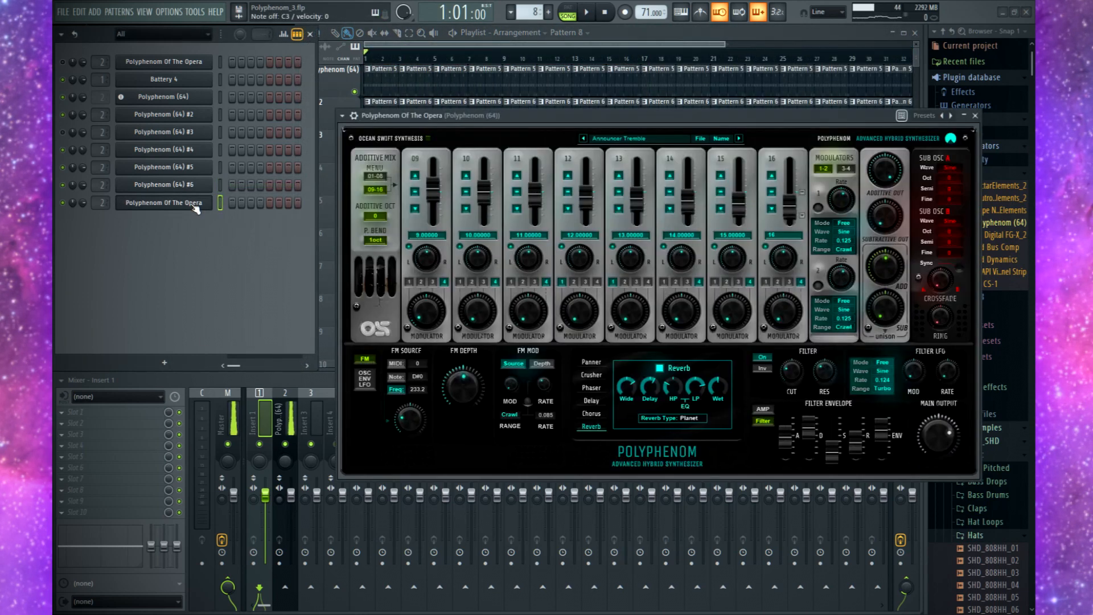
{"action": "left_click", "coordinate": [586, 12]}
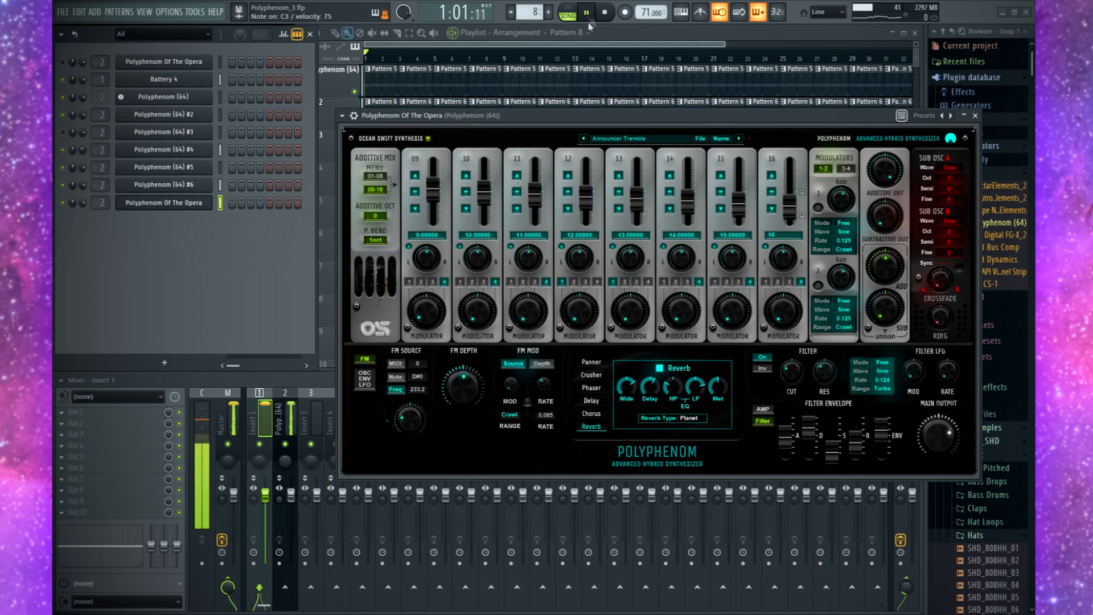
{"action": "left_click", "coordinate": [625, 13]}
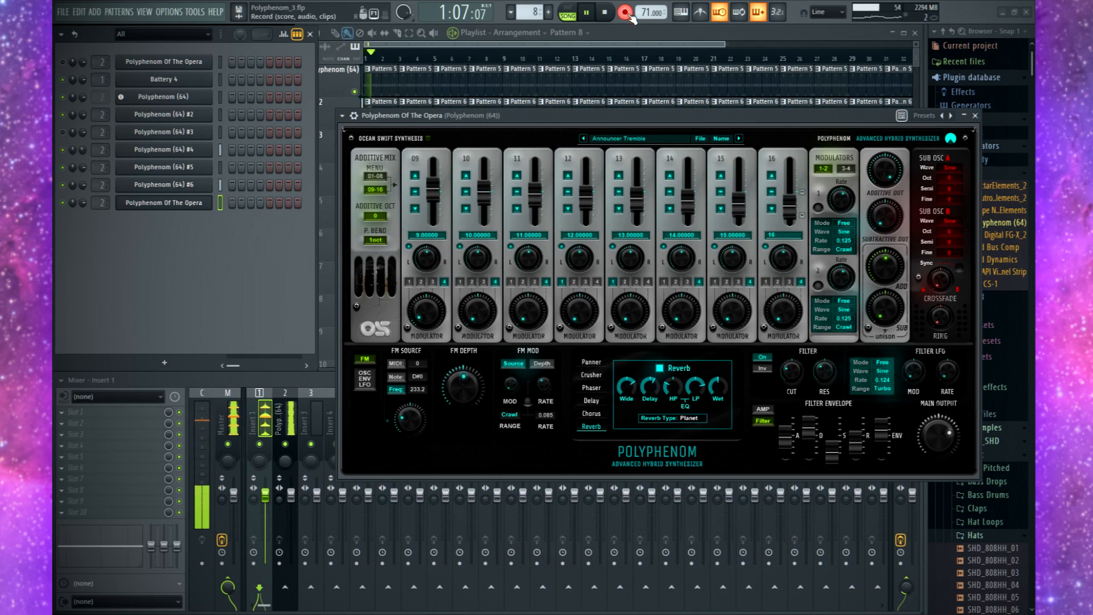
{"action": "left_click", "coordinate": [628, 14]}
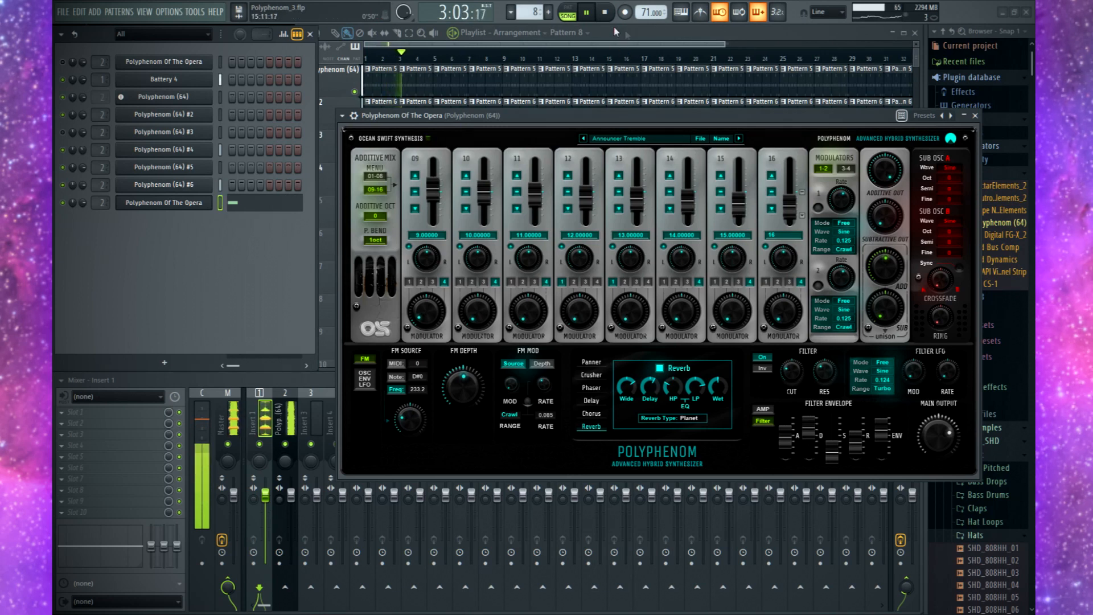
{"action": "left_click", "coordinate": [605, 13]}
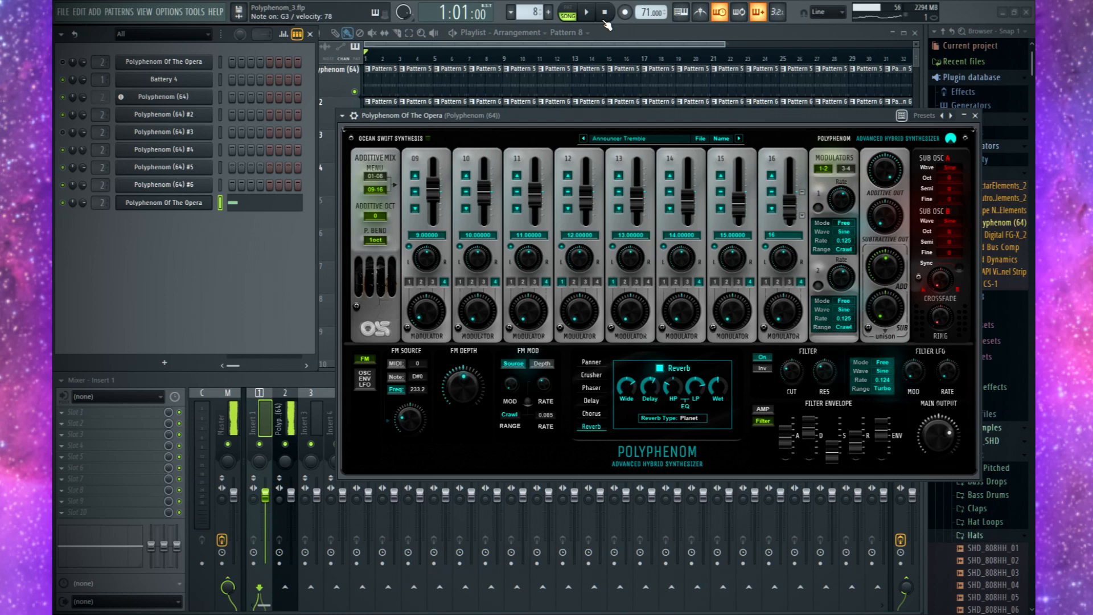
{"action": "left_click", "coordinate": [660, 368]}
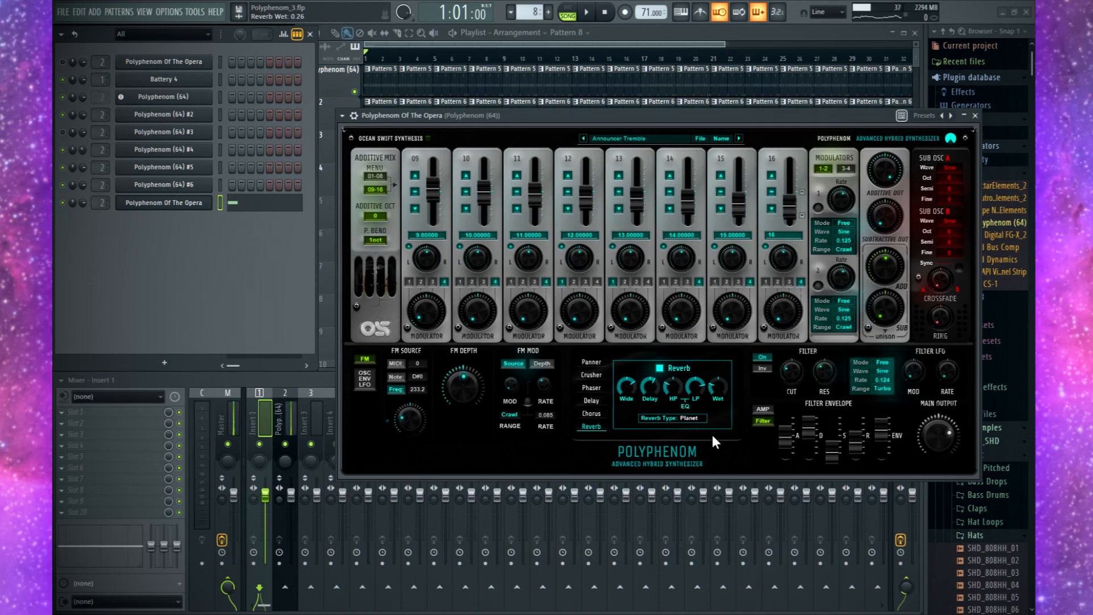
Record the Polyphenom Of The Opera melody into Pattern 8 and repeat it along Track 4 through bar 32.
{"action": "left_click", "coordinate": [586, 11]}
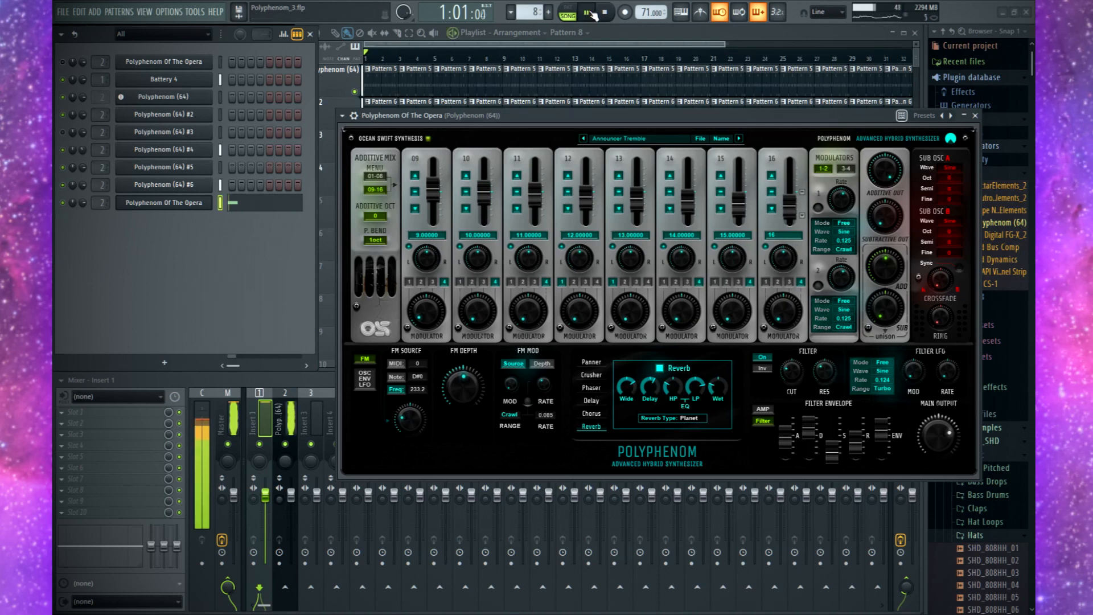
{"action": "left_click", "coordinate": [626, 13]}
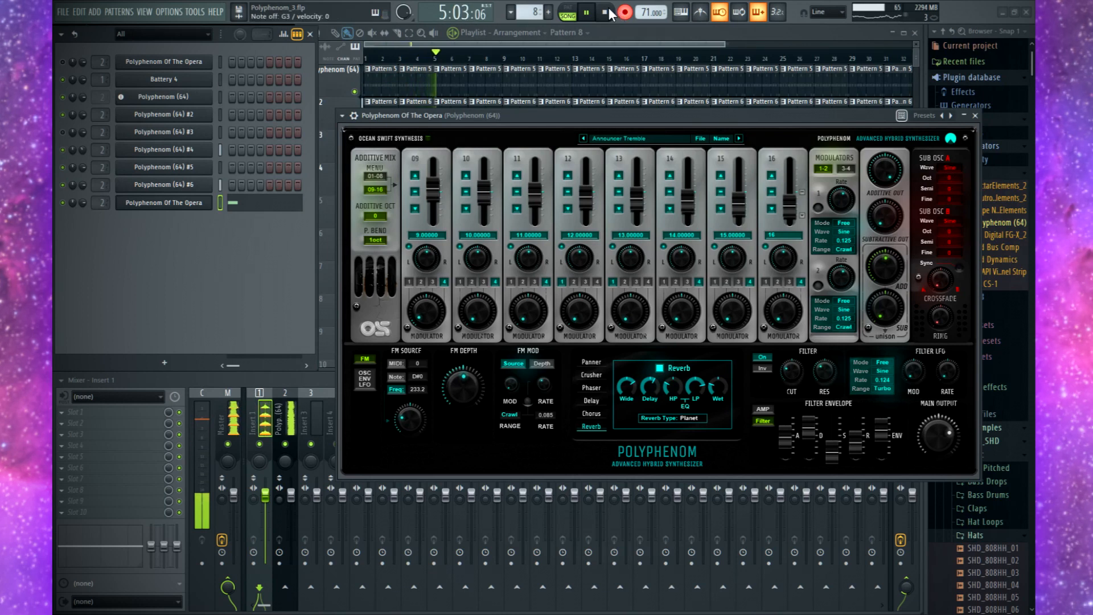
{"action": "key", "text": "space"}
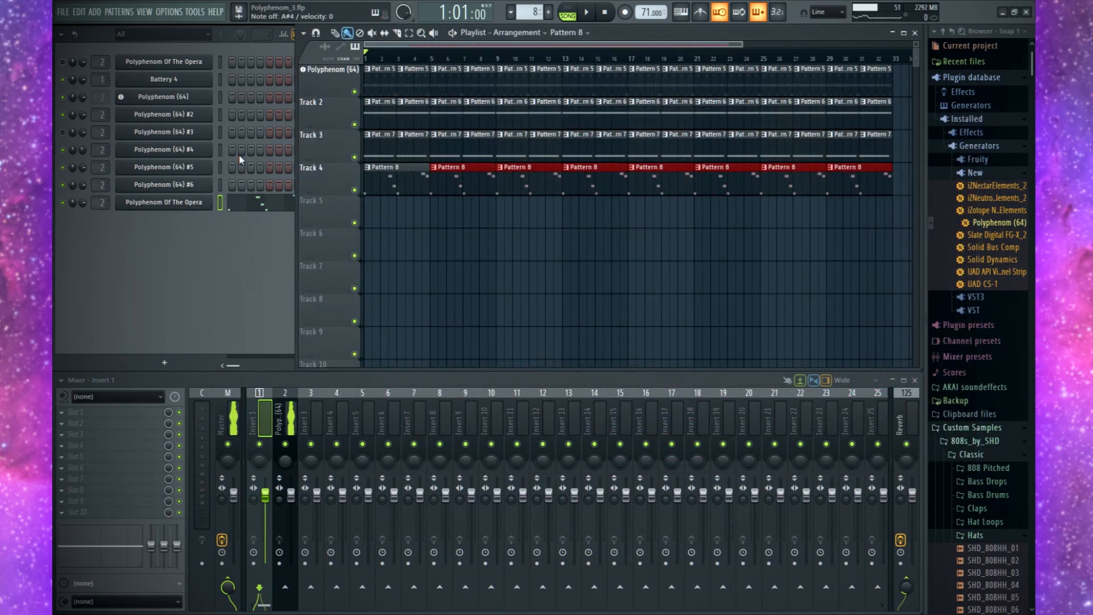
{"action": "key", "text": "space"}
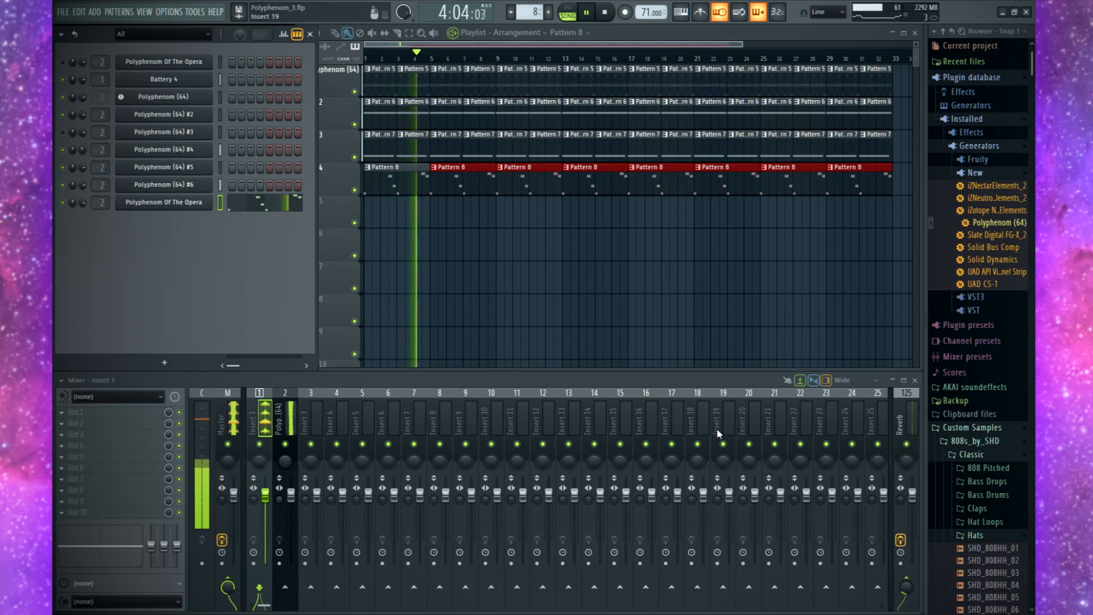
{"action": "key", "text": "space"}
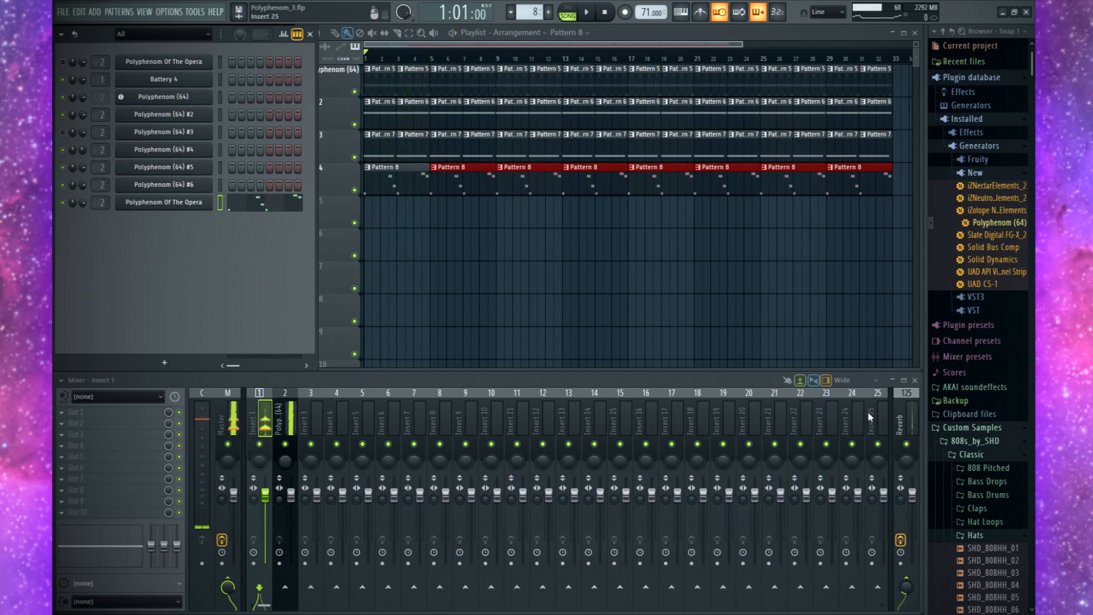
Set mixer Insert 22's audio input to Mbox2 In 1 and record two audio takes onto Tracks 5 and 6.
{"action": "left_click", "coordinate": [805, 419]}
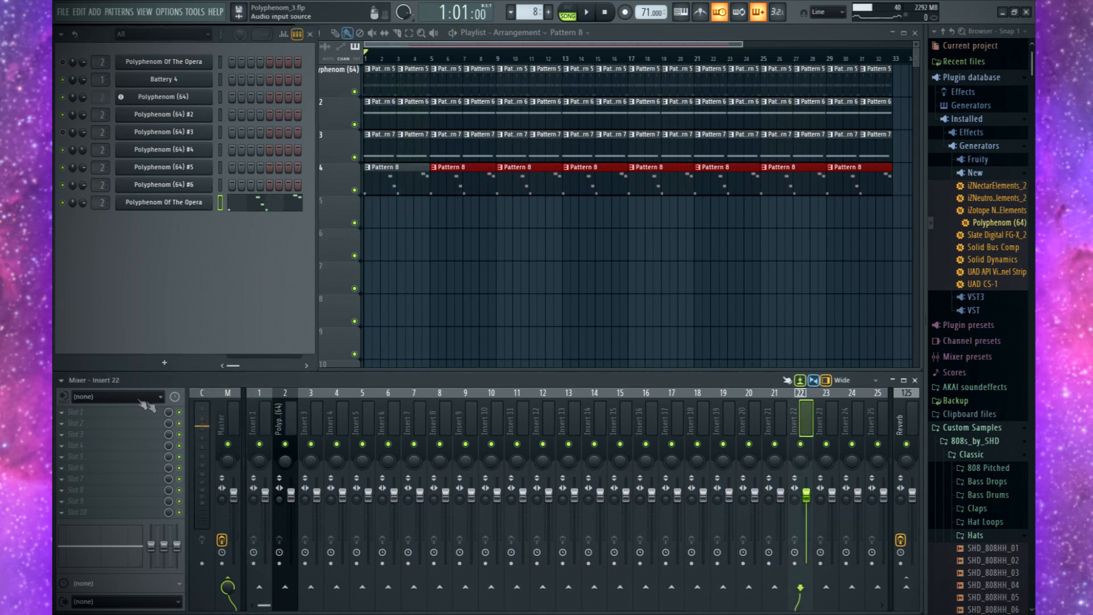
{"action": "key", "text": "space"}
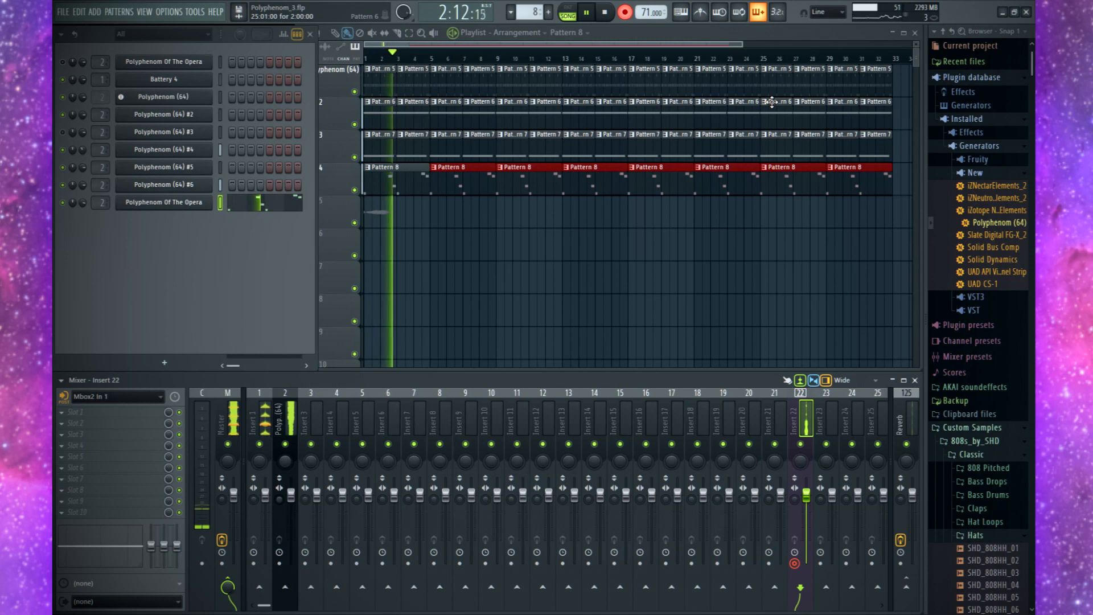
{"action": "key", "text": "space"}
{"action": "key", "text": "space"}
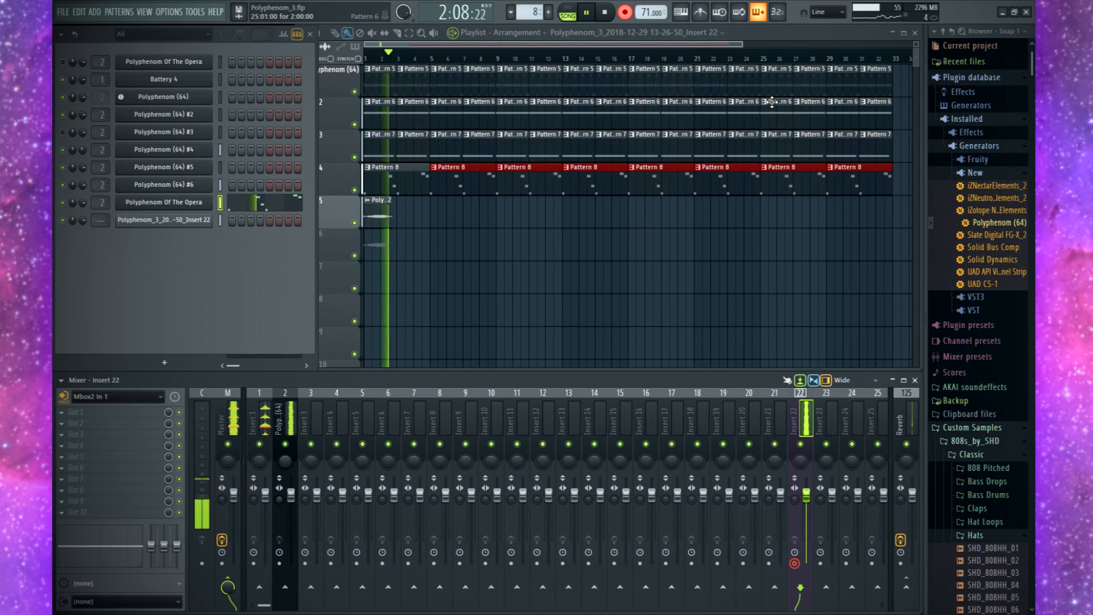
{"action": "key", "text": "space"}
{"action": "key", "text": "space"}
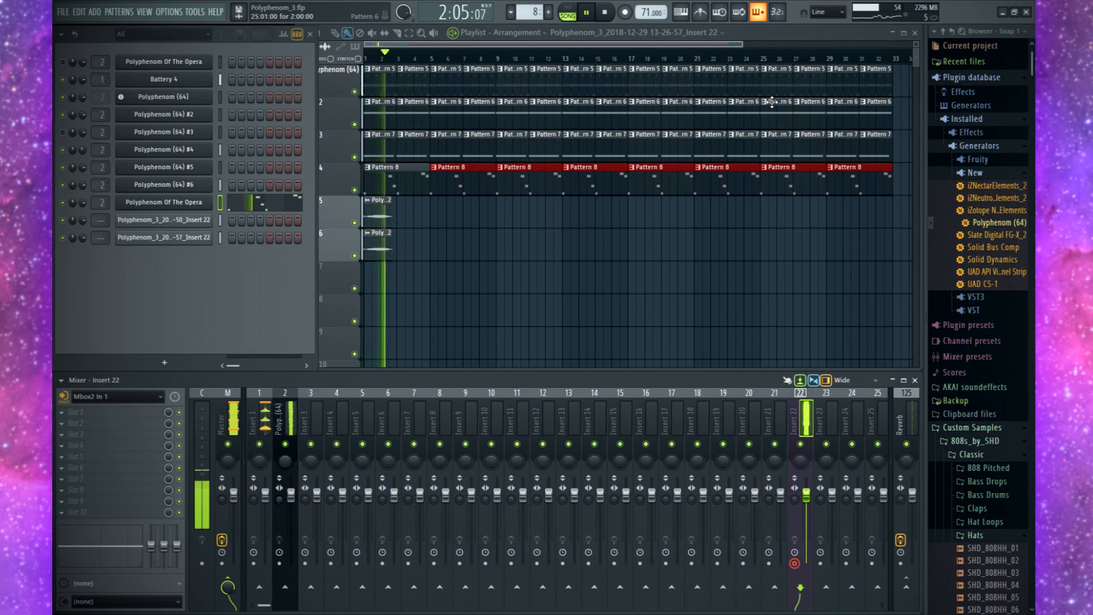
{"action": "key", "text": "space"}
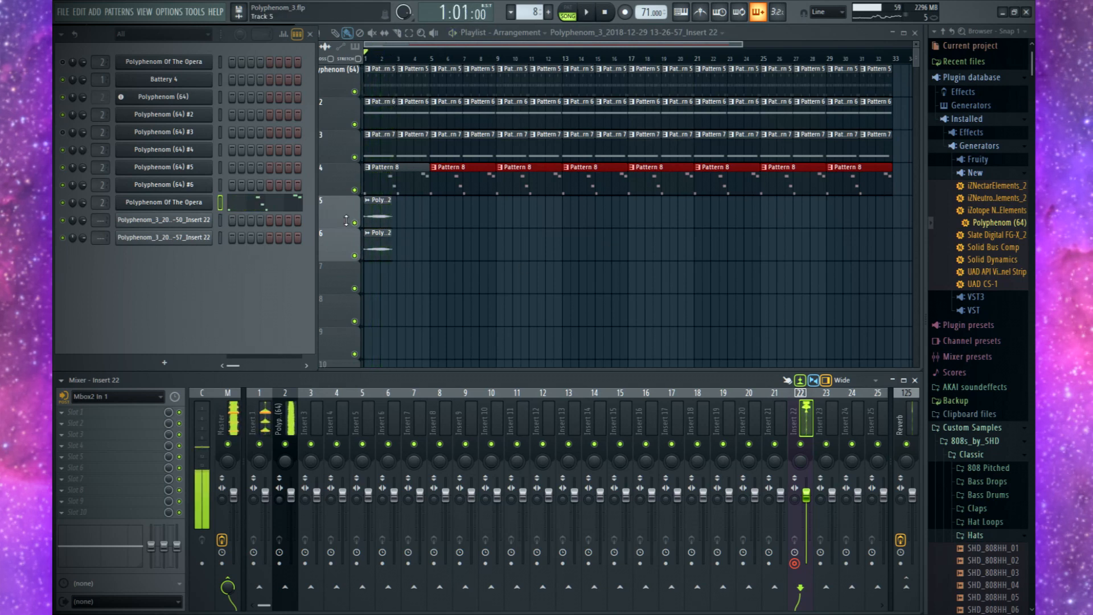
Set Insert 22's audio input to none and repeat both recorded takes along Tracks 5 and 6 through bar 32.
{"action": "double_click", "coordinate": [377, 217]}
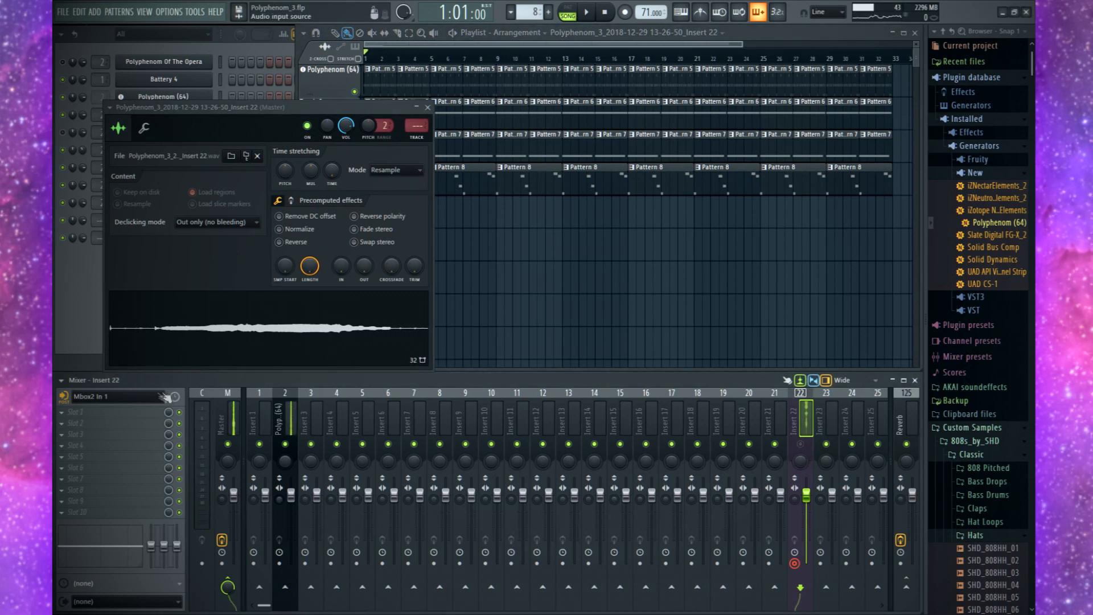
{"action": "left_click", "coordinate": [105, 399]}
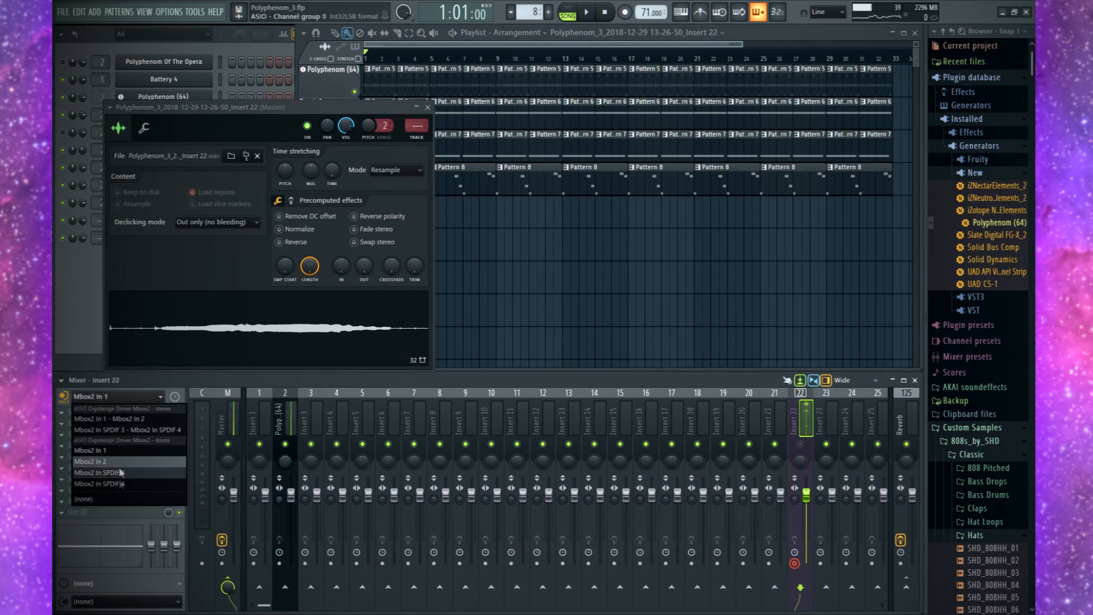
{"action": "left_click", "coordinate": [118, 500]}
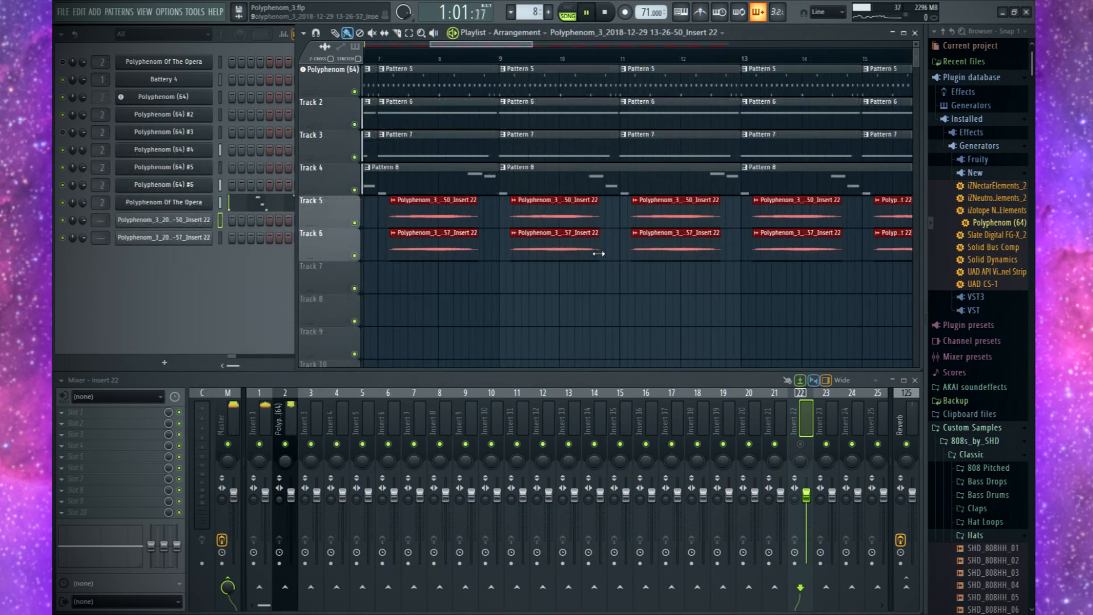
Route the first recorded audio take to mixer Insert 8 and the second to Insert 7 during playback.
{"action": "key", "text": "space"}
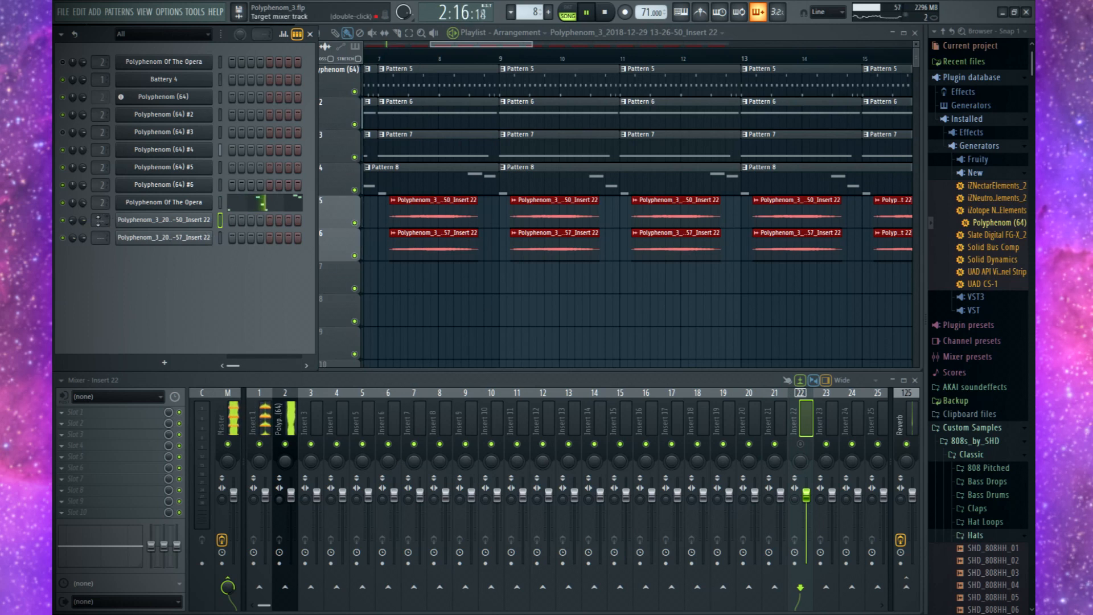
{"action": "scroll", "coordinate": [100, 221], "scroll_direction": "up", "scroll_amount": 18}
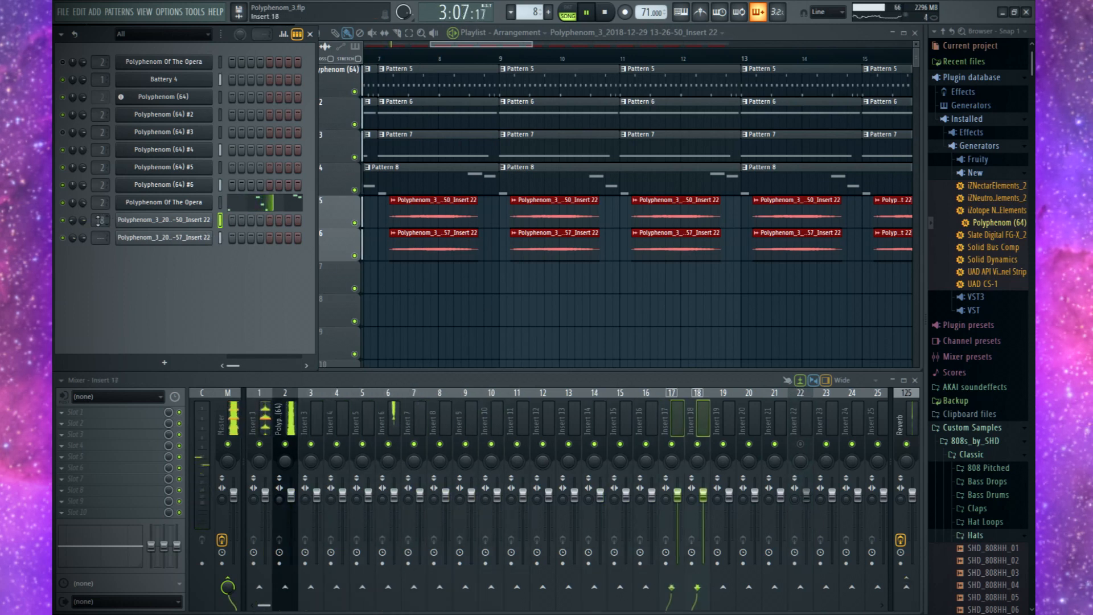
{"action": "scroll", "coordinate": [101, 221], "scroll_direction": "down", "scroll_amount": 10}
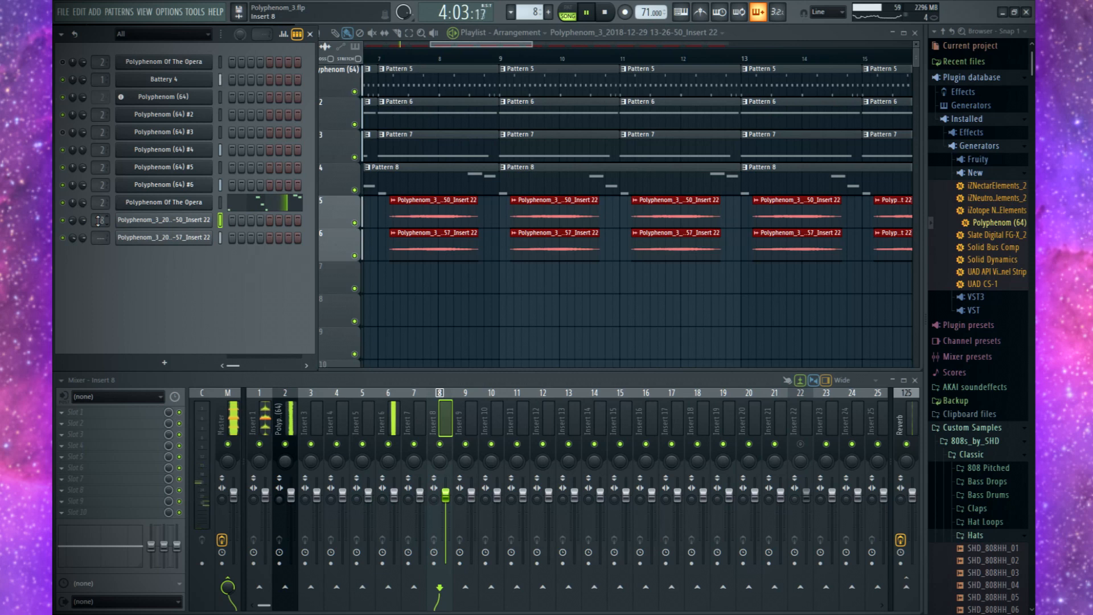
{"action": "scroll", "coordinate": [99, 237], "scroll_direction": "up", "scroll_amount": 8}
{"action": "scroll", "coordinate": [98, 237], "scroll_direction": "down", "scroll_amount": 1}
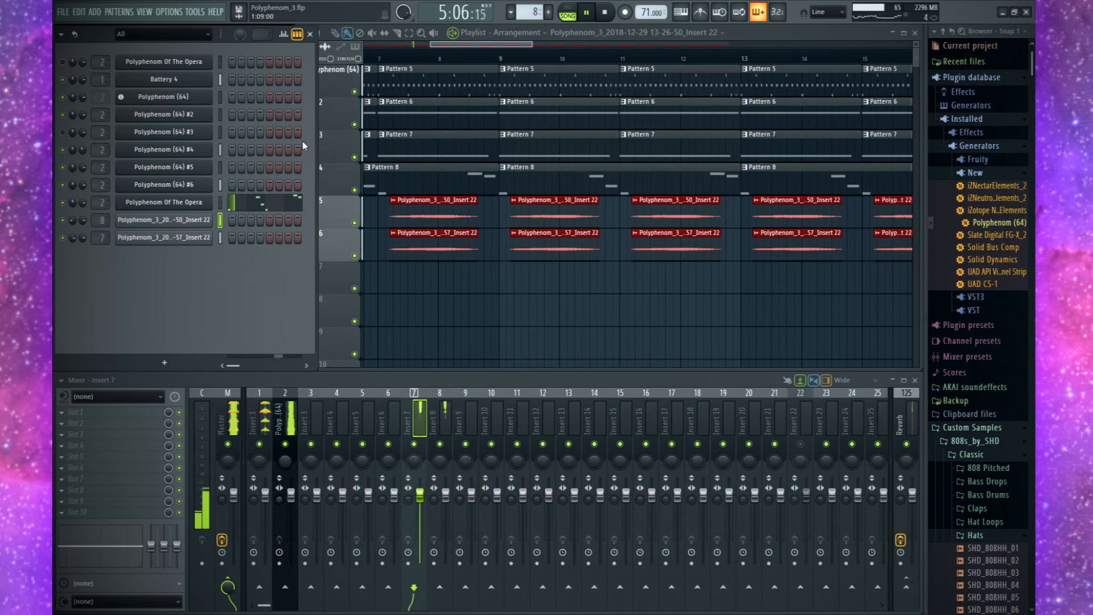
{"action": "scroll", "coordinate": [575, 62], "scroll_direction": "down", "scroll_amount": 5}
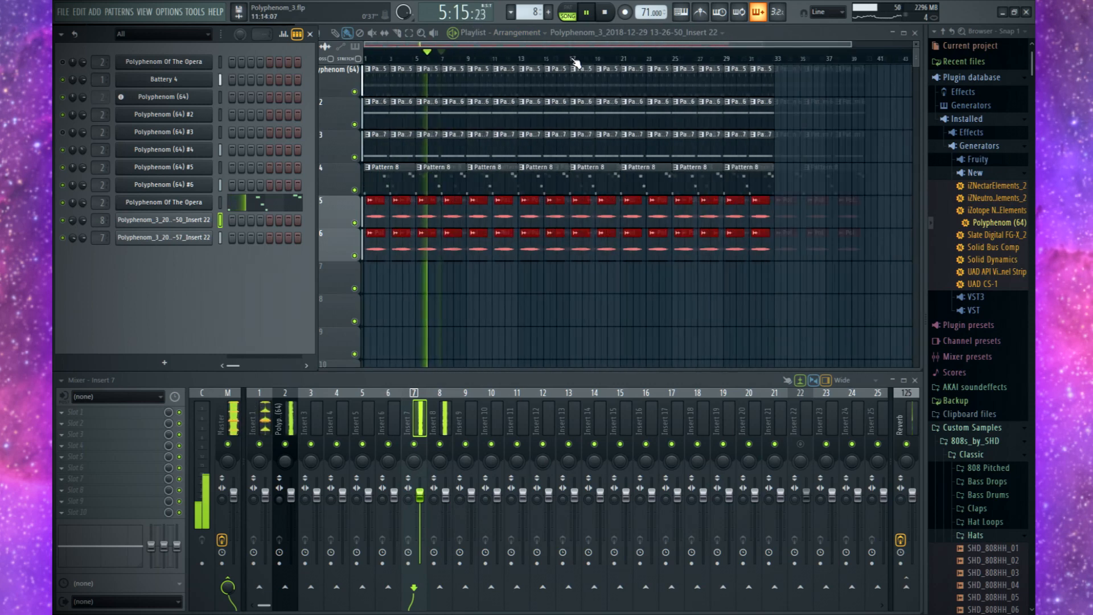
Play back the arrangement and inspect the Lead Or Bass preset in the Polyphenom (64) #5 synth.
{"action": "scroll", "coordinate": [575, 61], "scroll_direction": "down", "scroll_amount": 1}
{"action": "left_click", "coordinate": [776, 229], "text": "ctrl"}
{"action": "key", "text": "space"}
{"action": "left_click", "coordinate": [590, 13]}
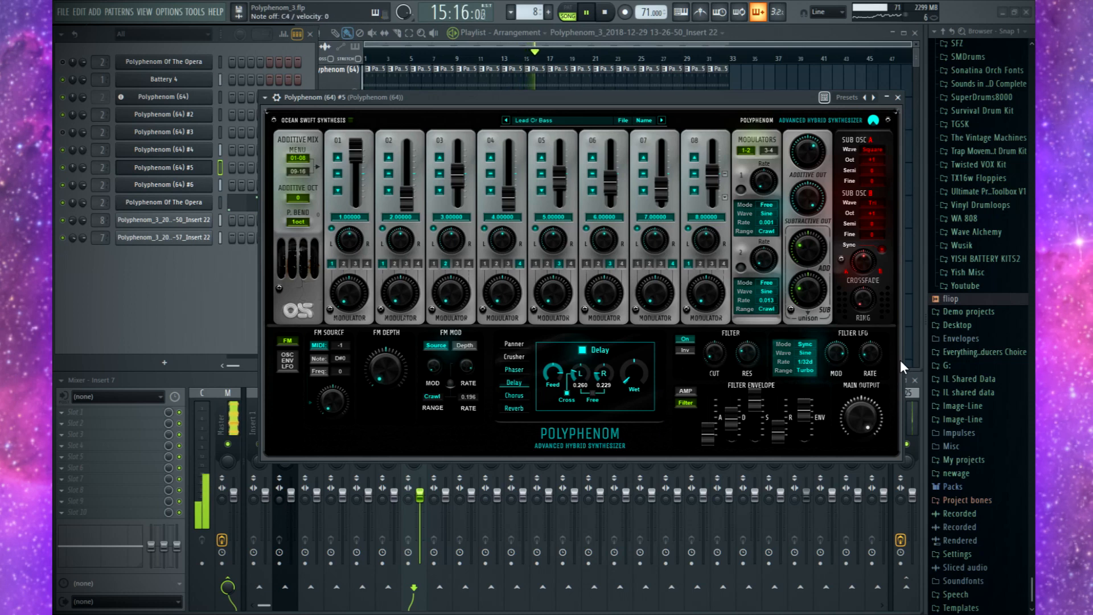
{"action": "key", "text": "space"}
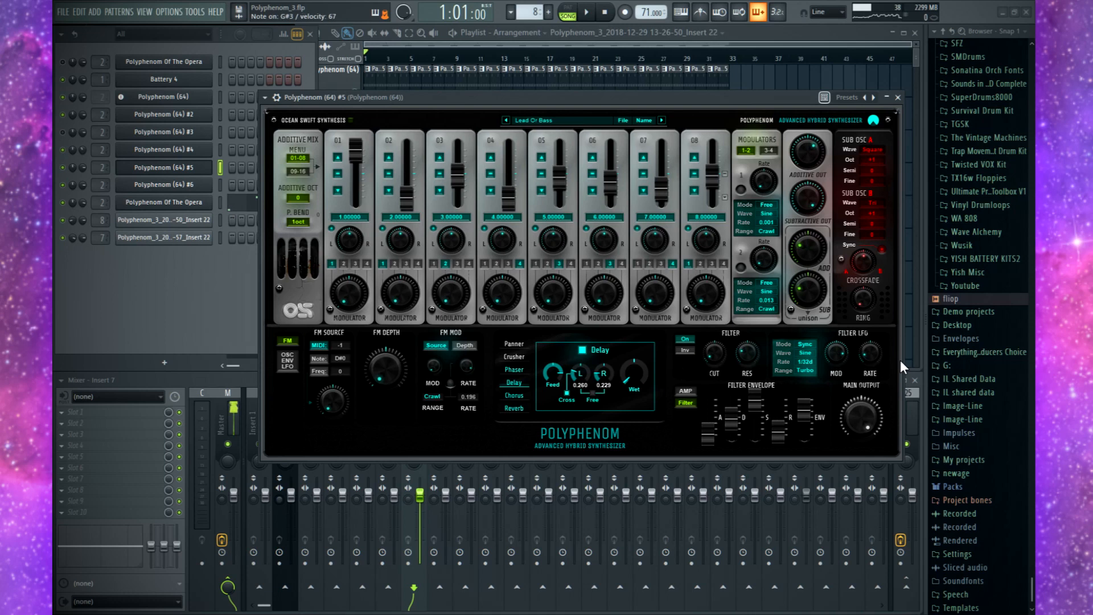
{"action": "key", "text": "space"}
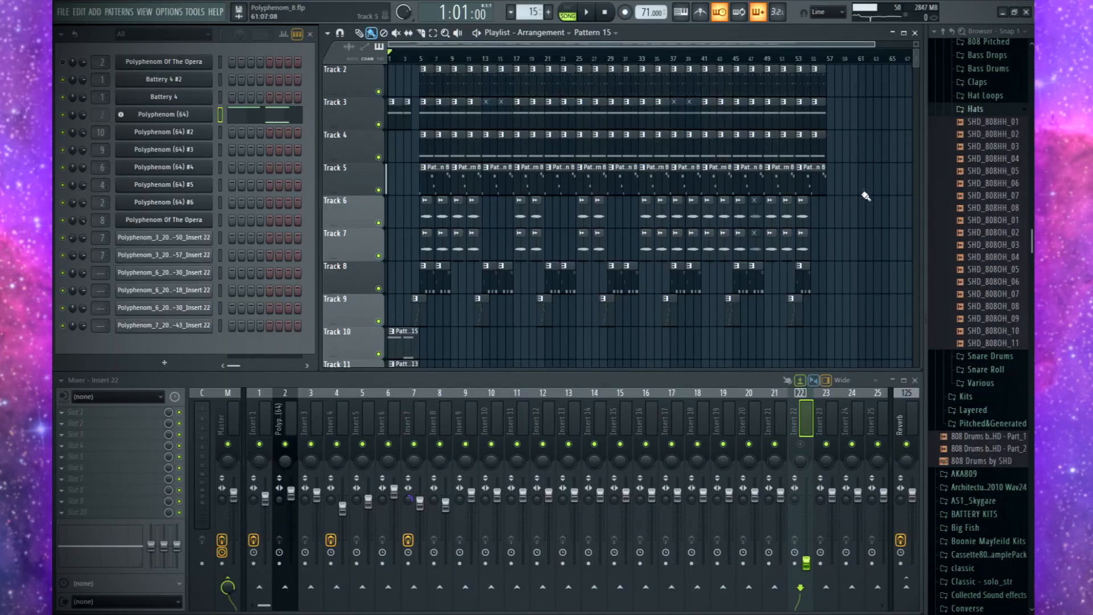
Collapse the browser folders and play the song from bar 1 while toggling the Battery 4 and Battery 4 #2 channel mutes.
{"action": "left_click", "coordinate": [950, 33]}
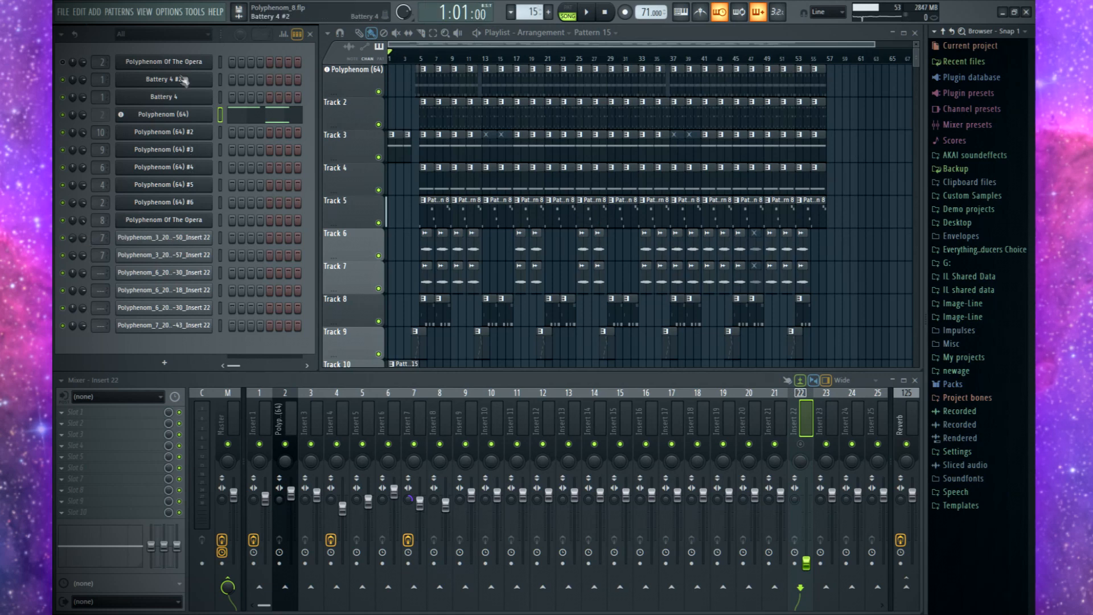
{"action": "left_click", "coordinate": [420, 59]}
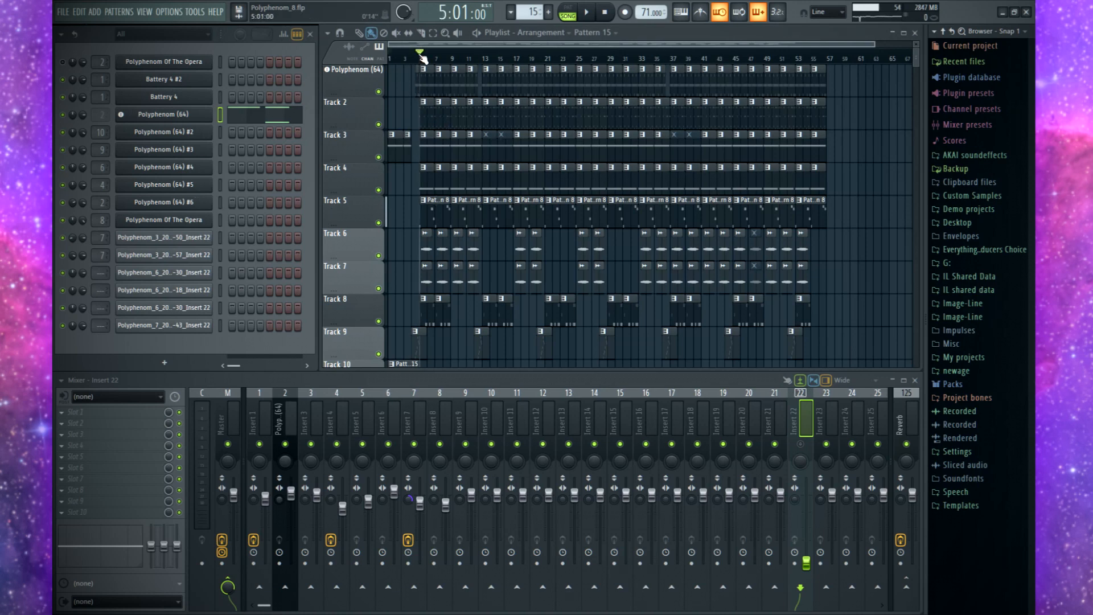
{"action": "scroll", "coordinate": [422, 61], "scroll_direction": "down", "scroll_amount": 2}
{"action": "left_click", "coordinate": [605, 14]}
{"action": "left_click", "coordinate": [591, 14]}
{"action": "left_click_drag", "start_coordinate": [63, 97], "coordinate": [63, 79]}
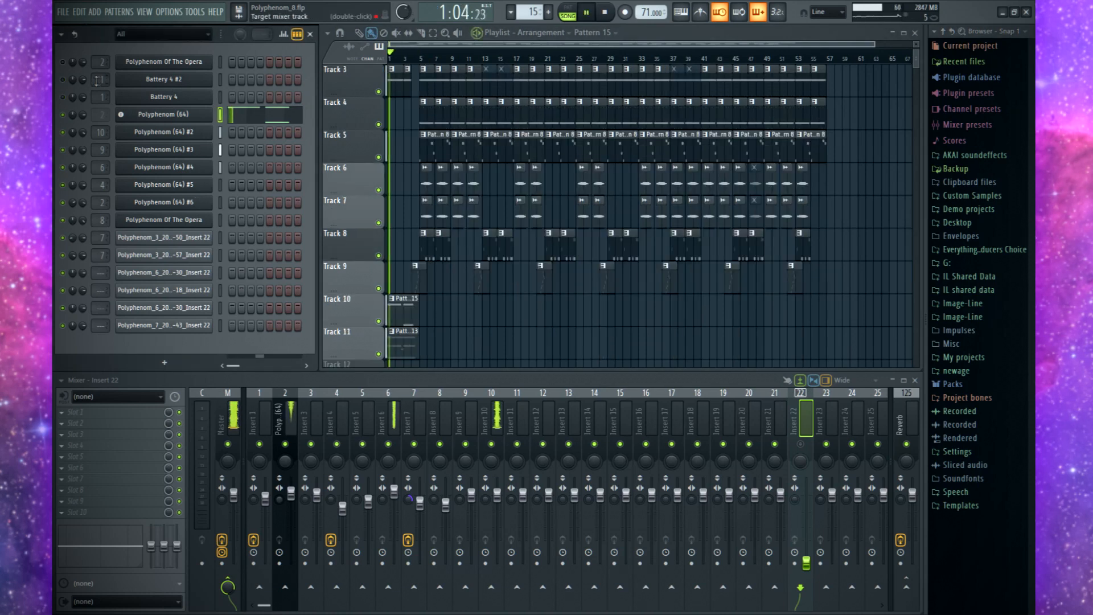
{"action": "left_click", "coordinate": [63, 97]}
{"action": "left_click", "coordinate": [64, 81]}
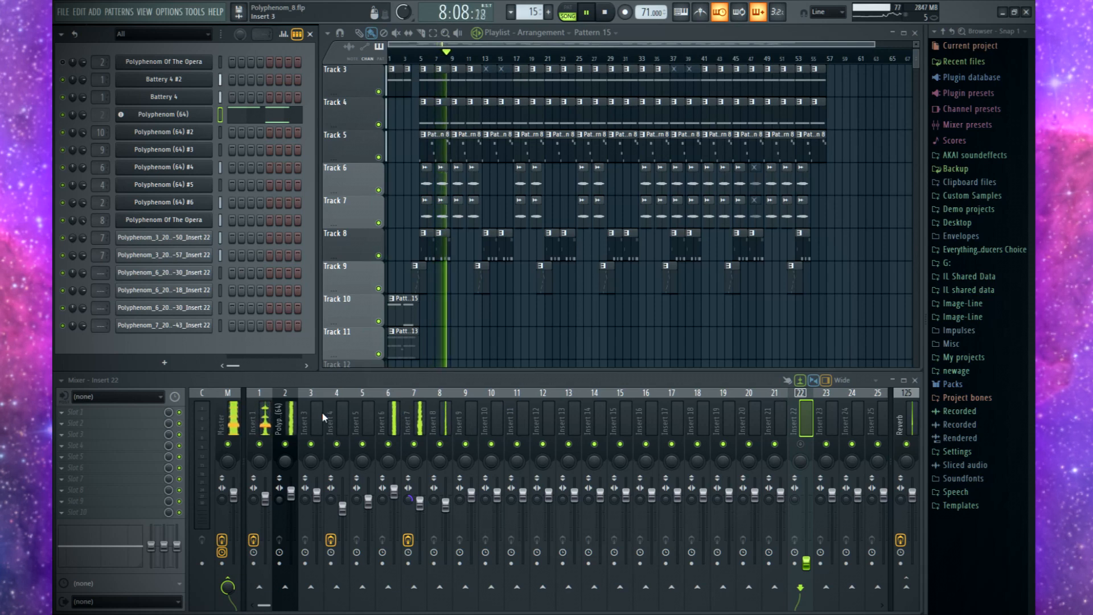
Mute mixer Inserts 1, 8 and 7 during playback and select Insert 6.
{"action": "left_click", "coordinate": [261, 445]}
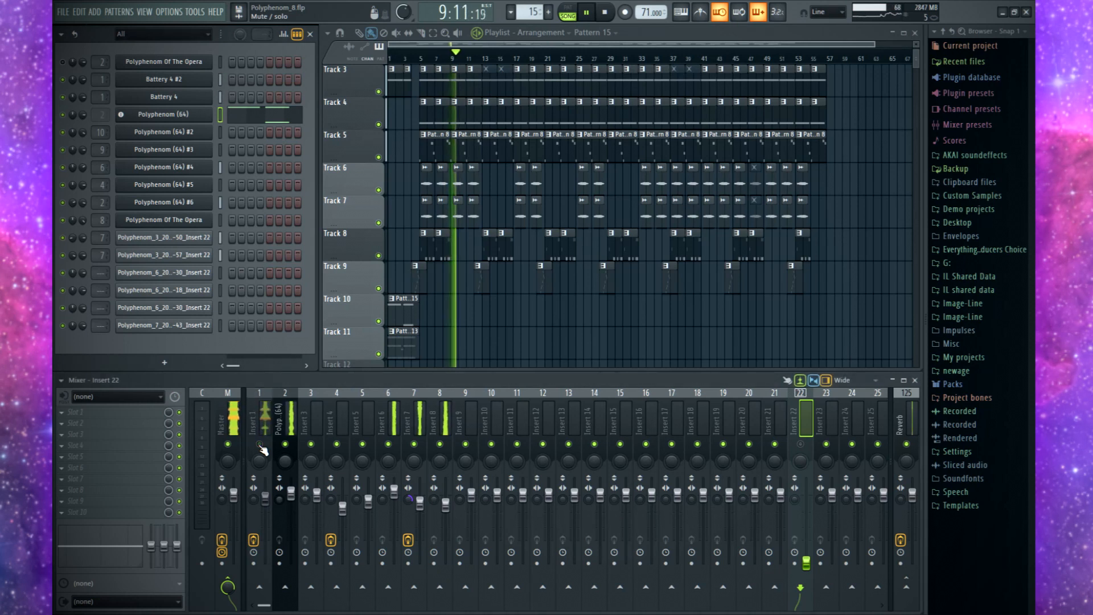
{"action": "left_click", "coordinate": [440, 445]}
{"action": "left_click", "coordinate": [414, 445]}
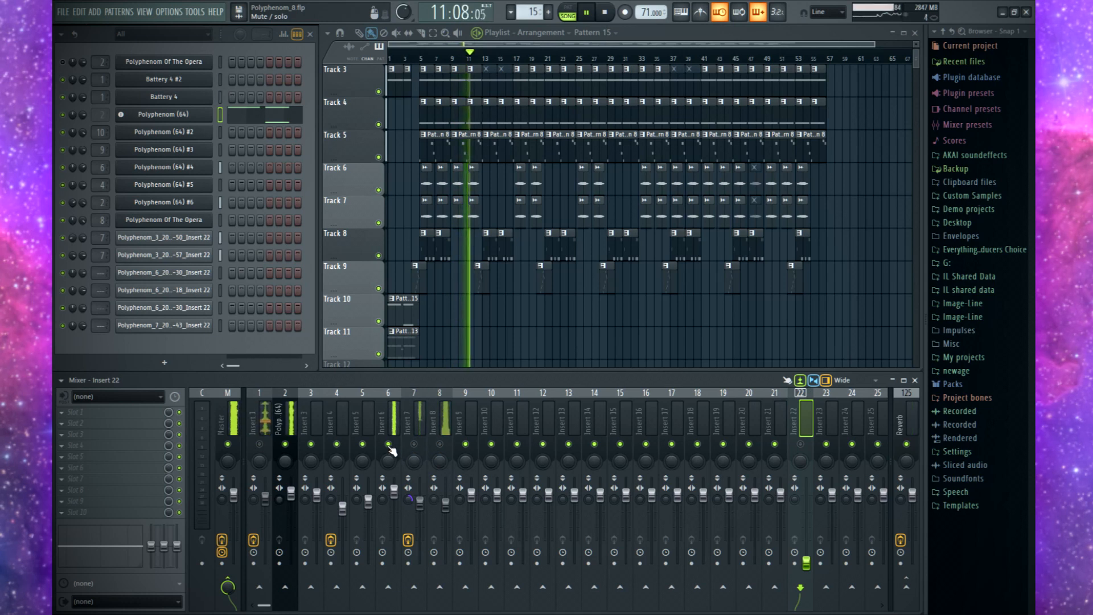
{"action": "left_click", "coordinate": [397, 425]}
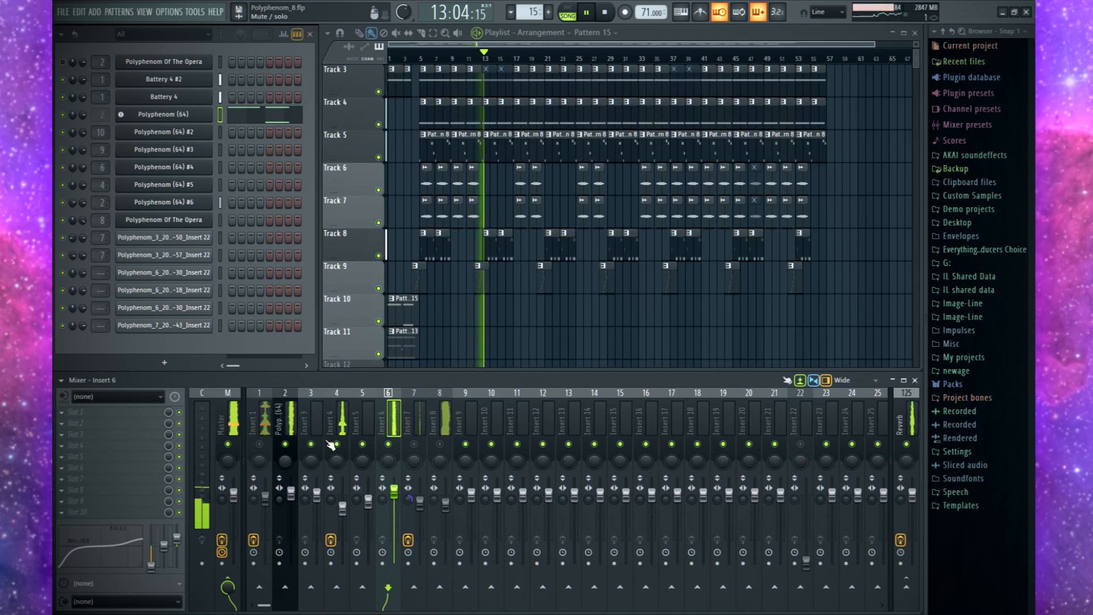
{"action": "key", "text": "space"}
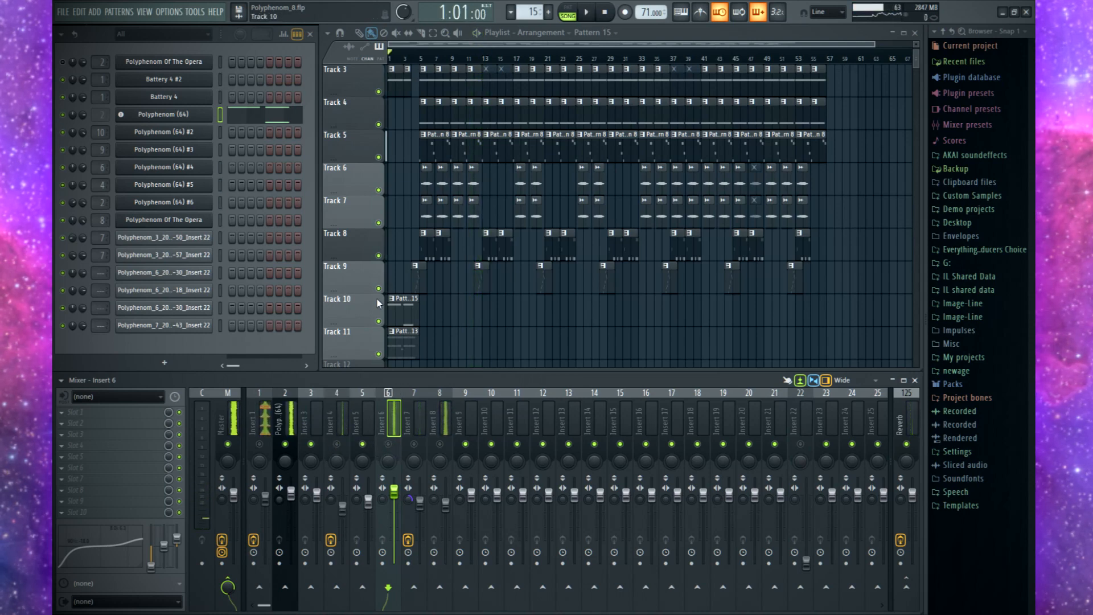
Loop bars 5 through 8 to hear the isolated mixer parts and inspect the Polyphenom Of The Opera synth on Insert 8.
{"action": "left_click", "coordinate": [422, 57]}
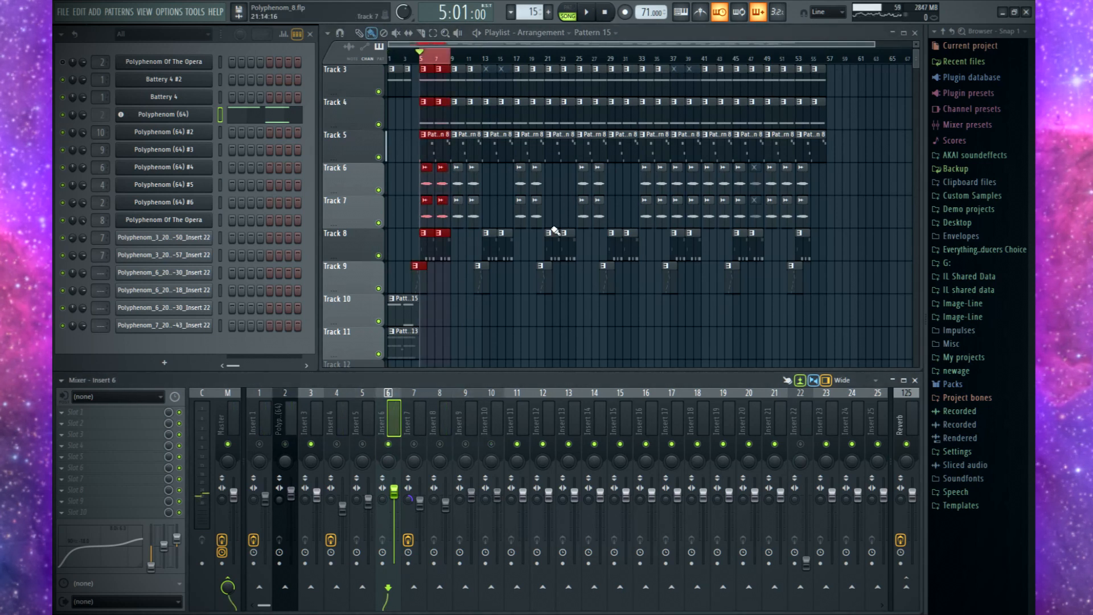
{"action": "key", "text": "space"}
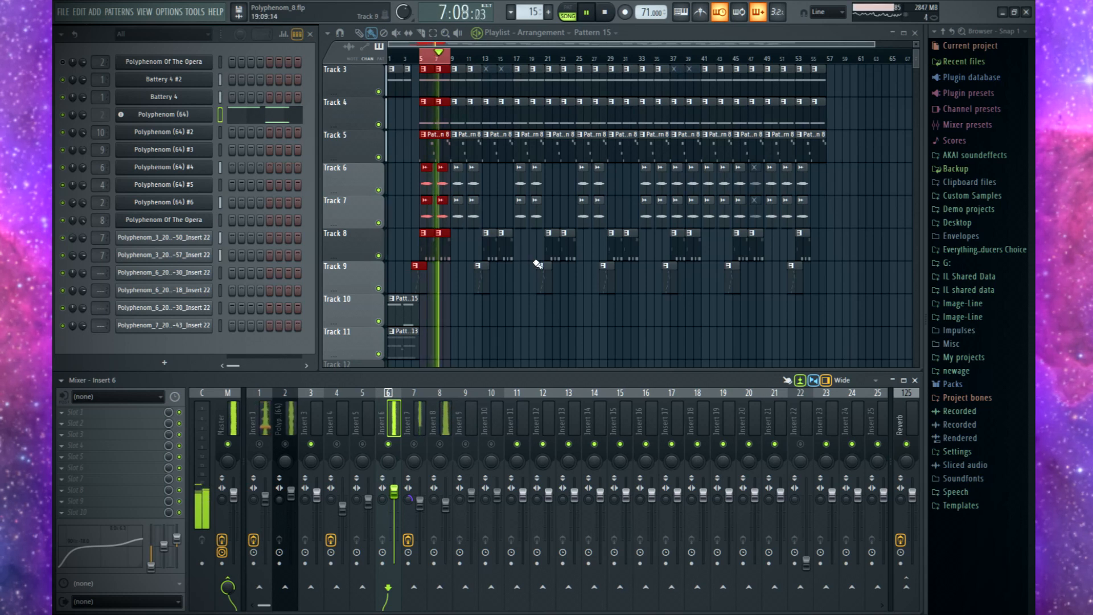
{"action": "left_click", "coordinate": [606, 13]}
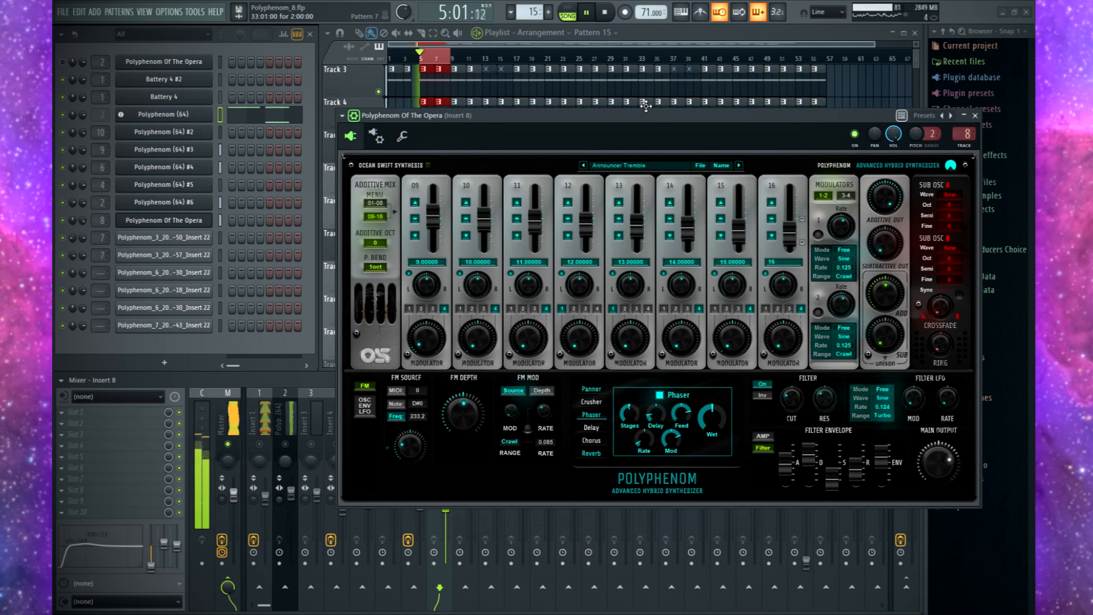
{"action": "left_click", "coordinate": [975, 116]}
{"action": "key", "text": "space"}
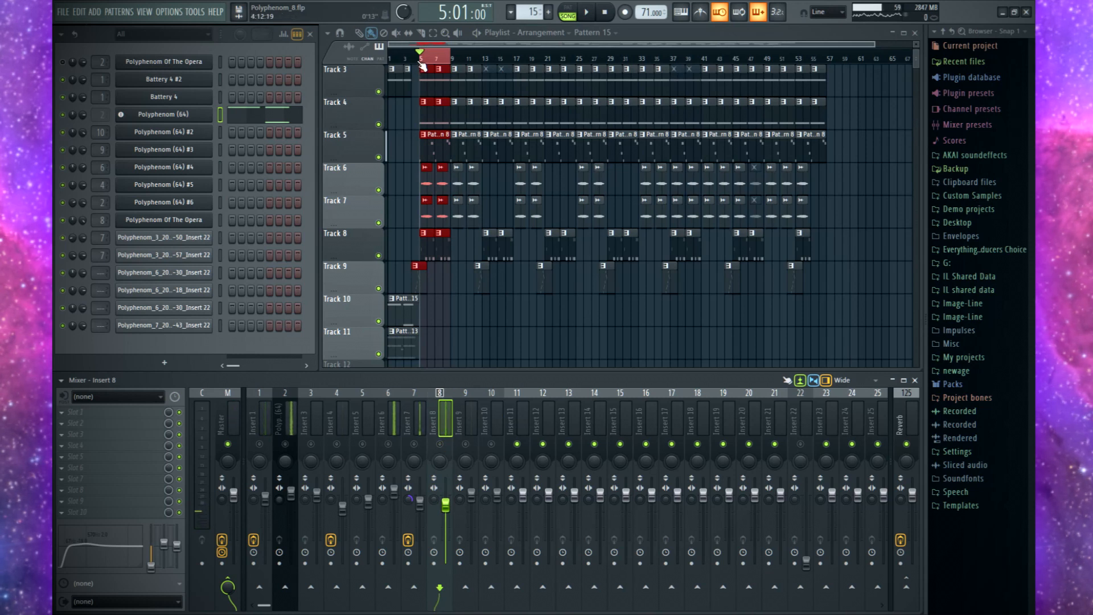
Loop bars 1 through 4 to hear Insert 10 isolated and inspect its Polyphenom (64) #2 synth.
{"action": "left_click_drag", "start_coordinate": [422, 66], "coordinate": [342, 60]}
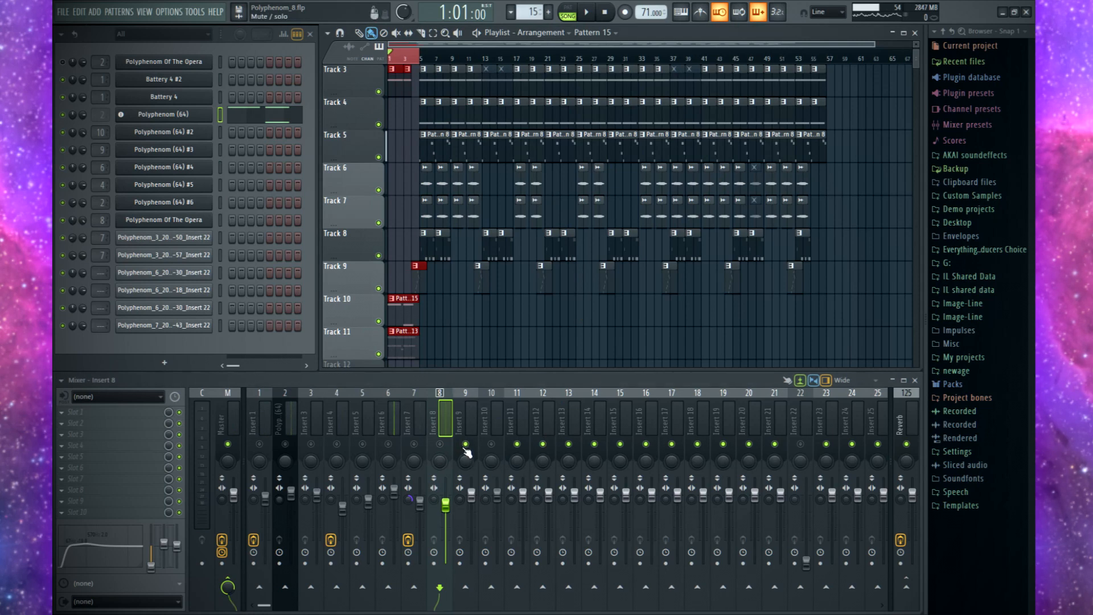
{"action": "scroll", "coordinate": [513, 336], "scroll_direction": "down", "scroll_amount": 2}
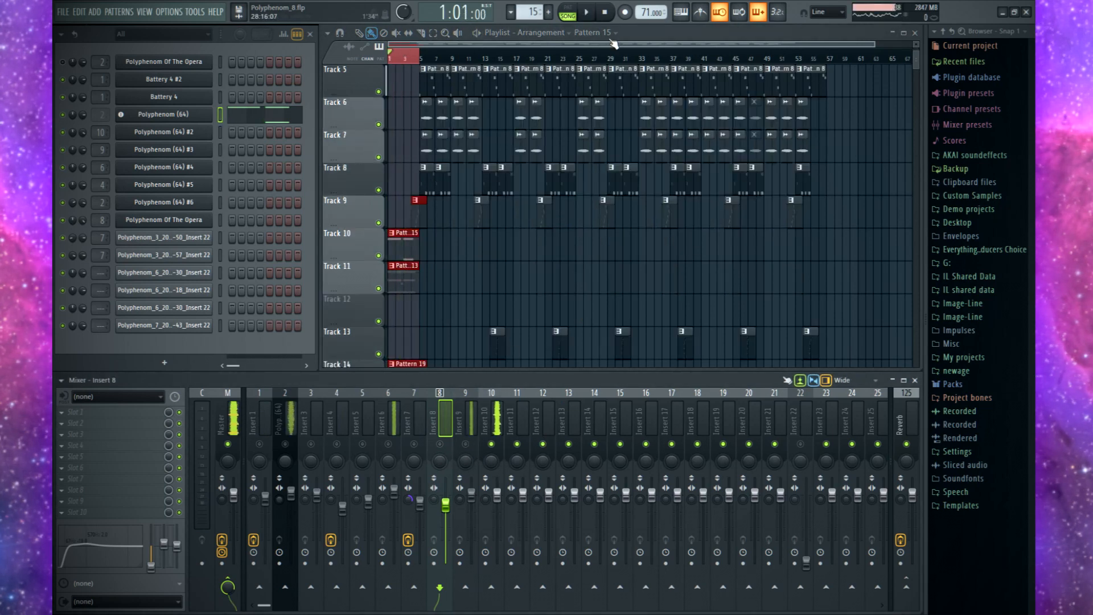
{"action": "key", "text": "space"}
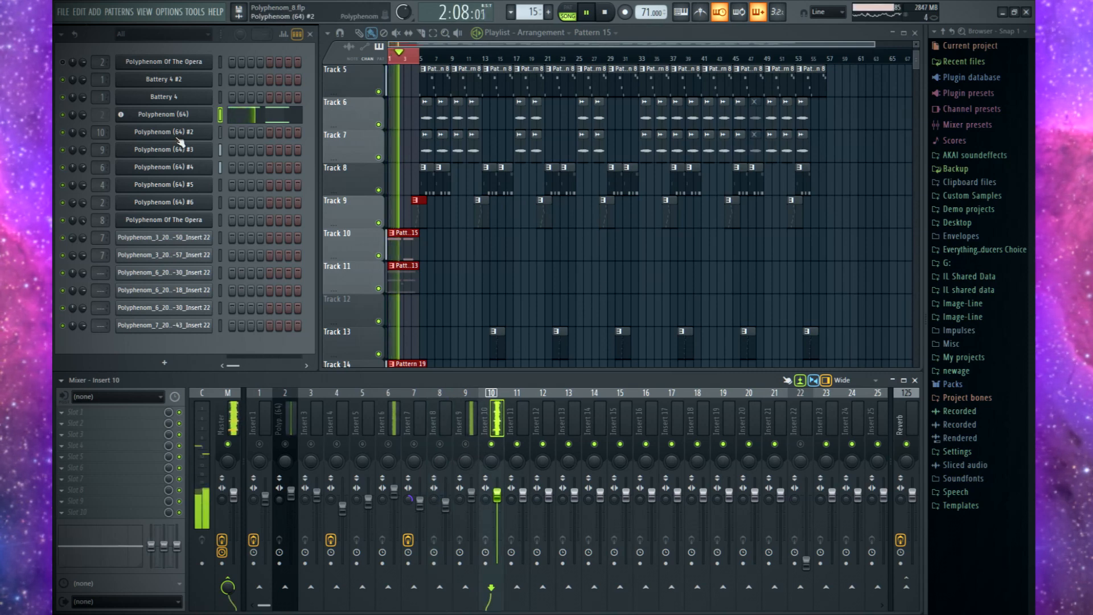
{"action": "left_click", "coordinate": [194, 138]}
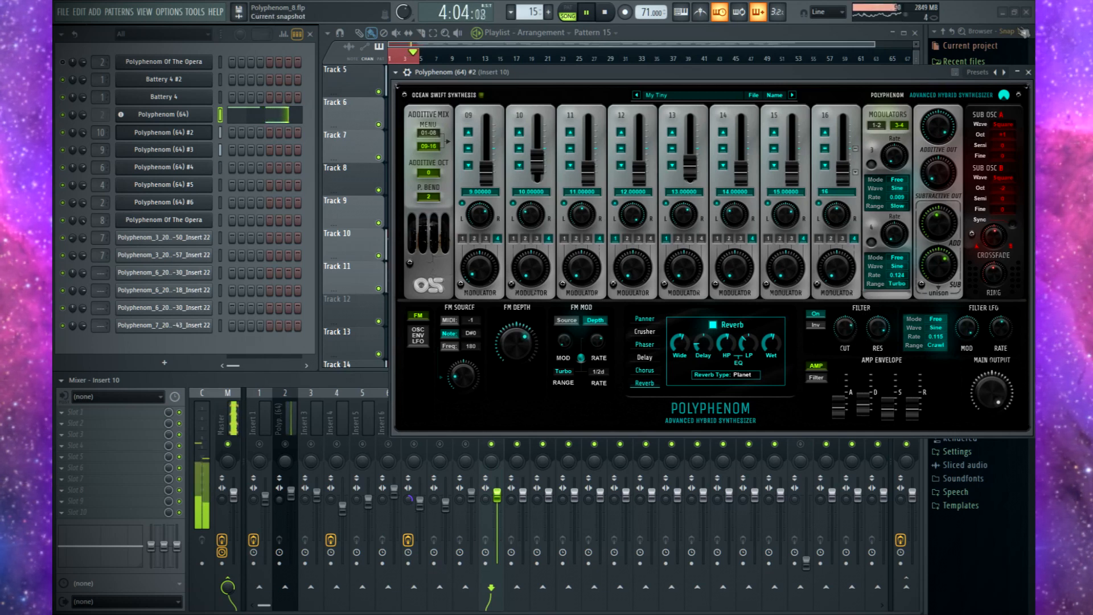
{"action": "left_click", "coordinate": [1028, 72]}
{"action": "key", "text": "space"}
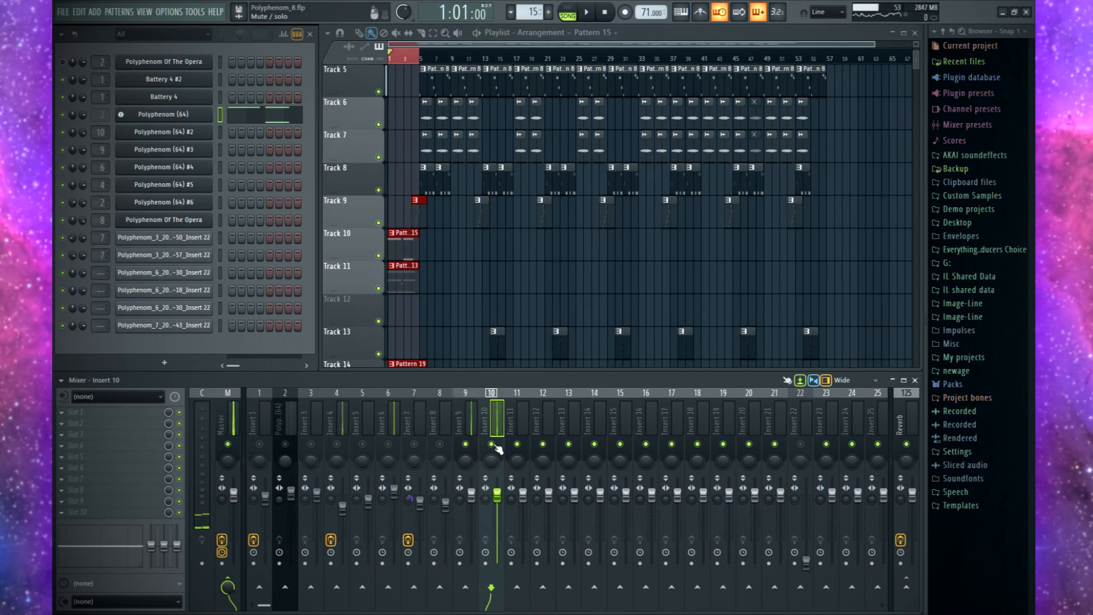
Listen to the isolated Insert 9 and Insert 4 parts in the intro loop, and clear the playlist time selection.
{"action": "key", "text": "space"}
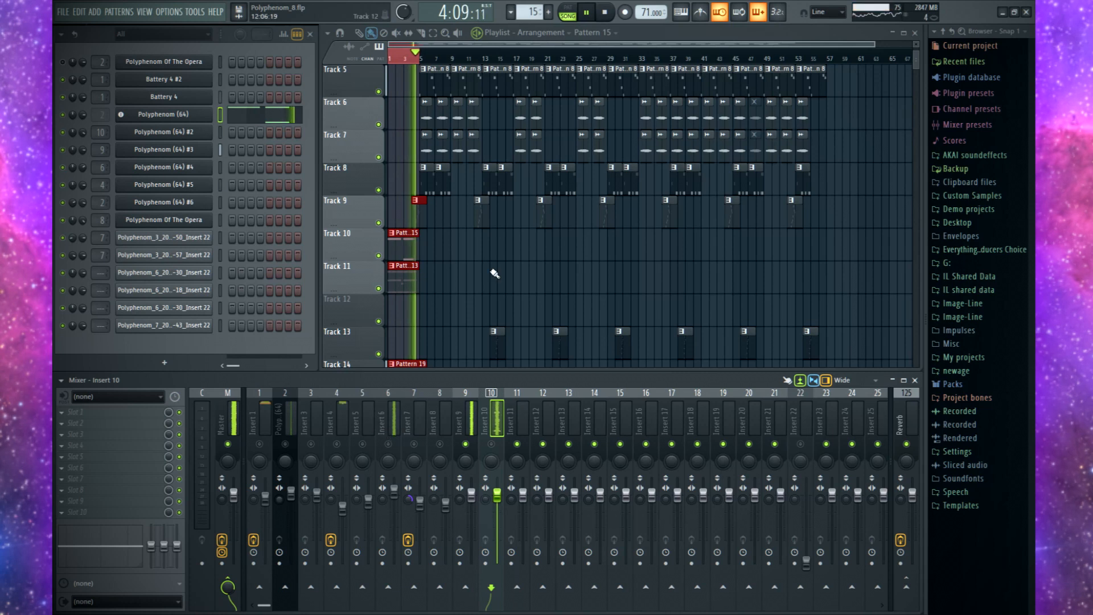
{"action": "key", "text": "space"}
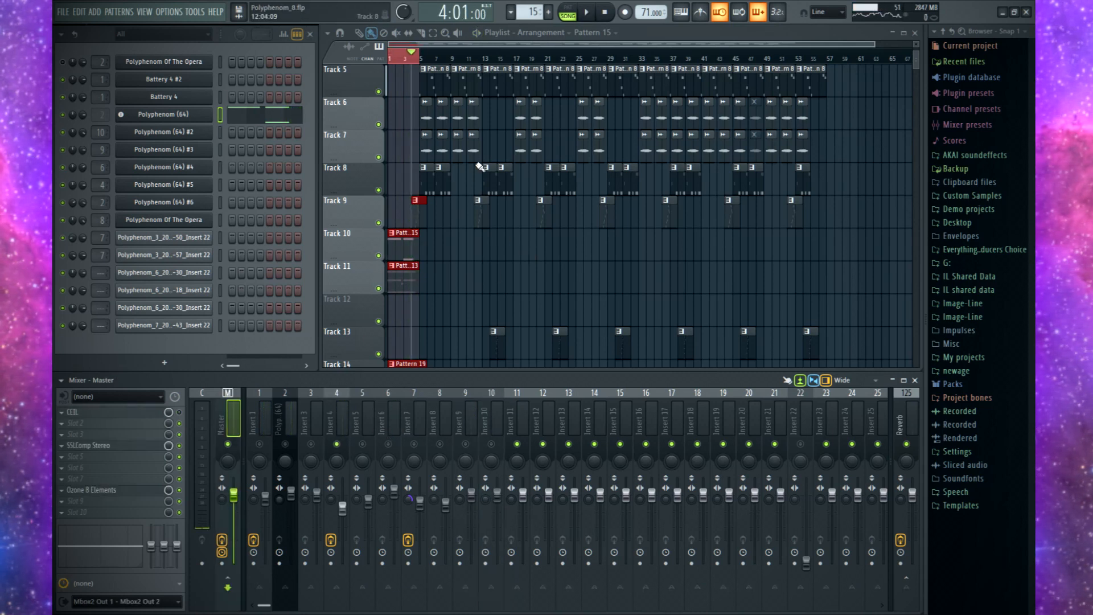
{"action": "key", "text": "space"}
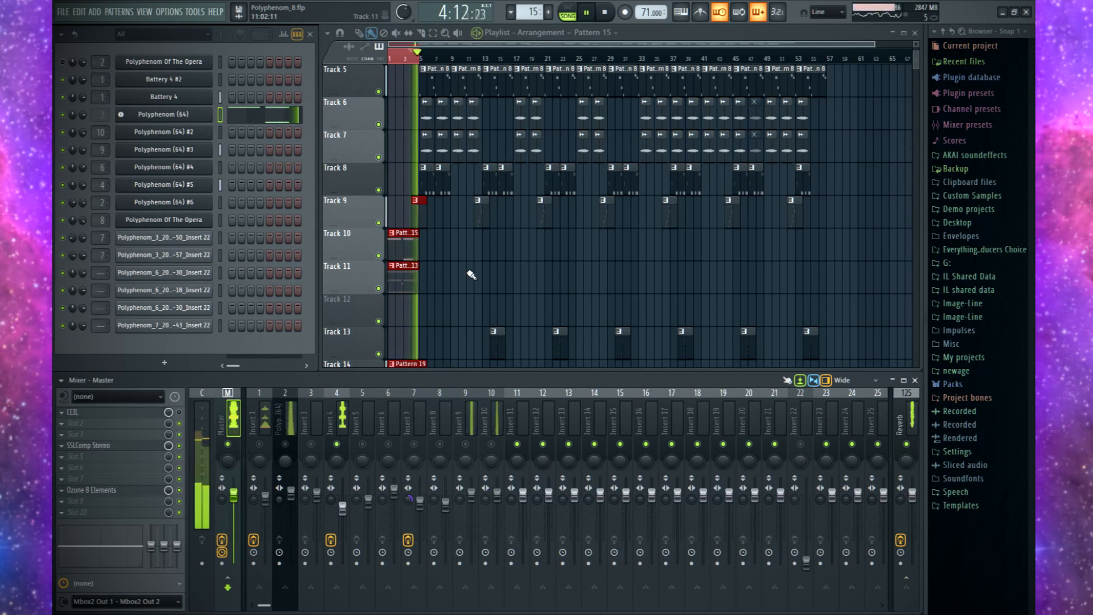
{"action": "key", "text": "space"}
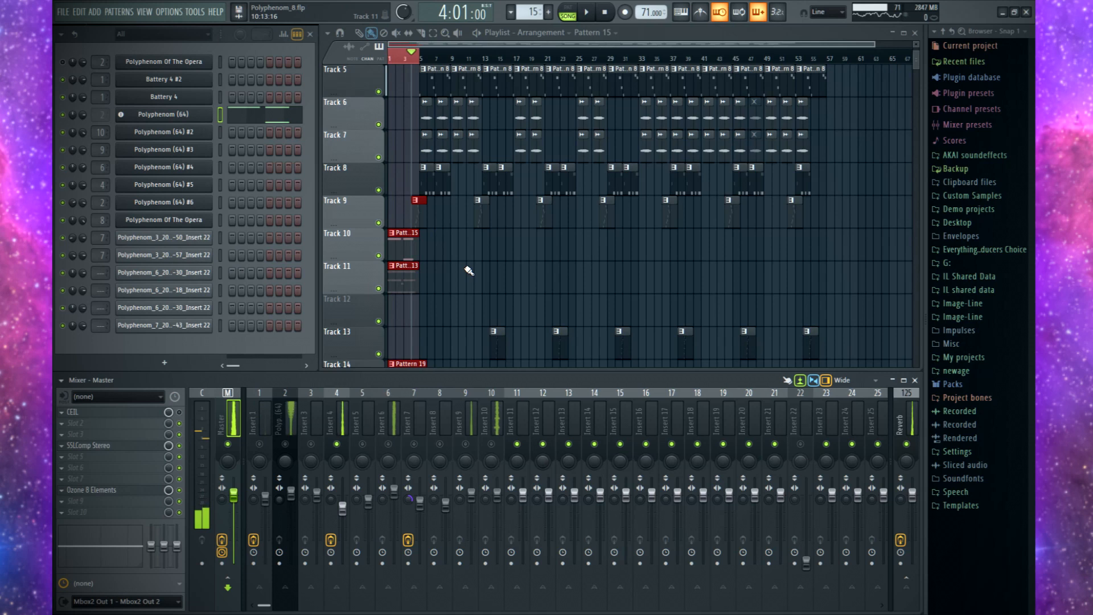
{"action": "left_click", "coordinate": [403, 59]}
{"action": "left_click_drag", "start_coordinate": [412, 59], "coordinate": [371, 62]}
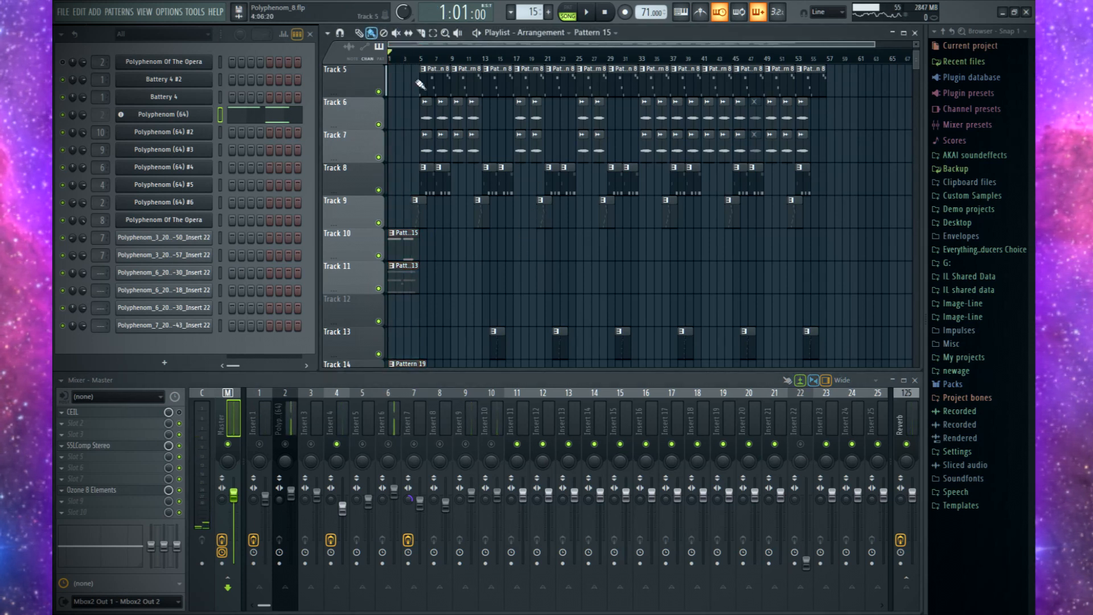